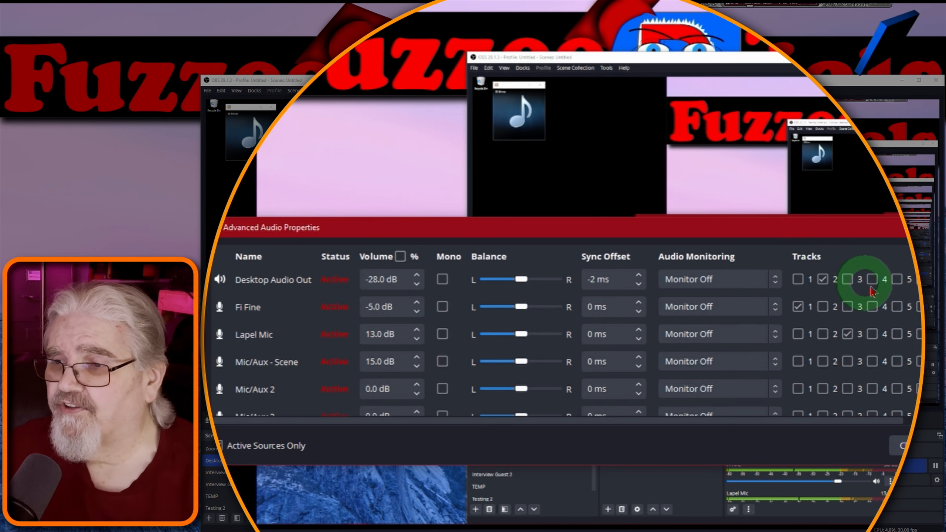
Review the track assignments of Desktop Audio Out, Fi Fine and Lapel Mic in the advanced audio properties, then close them
drag(938, 307, 945, 306)
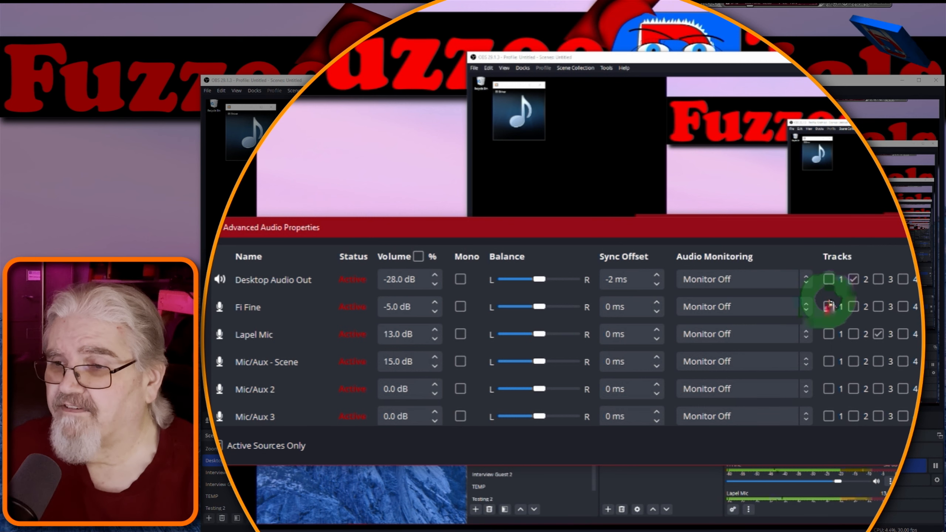
click(829, 306)
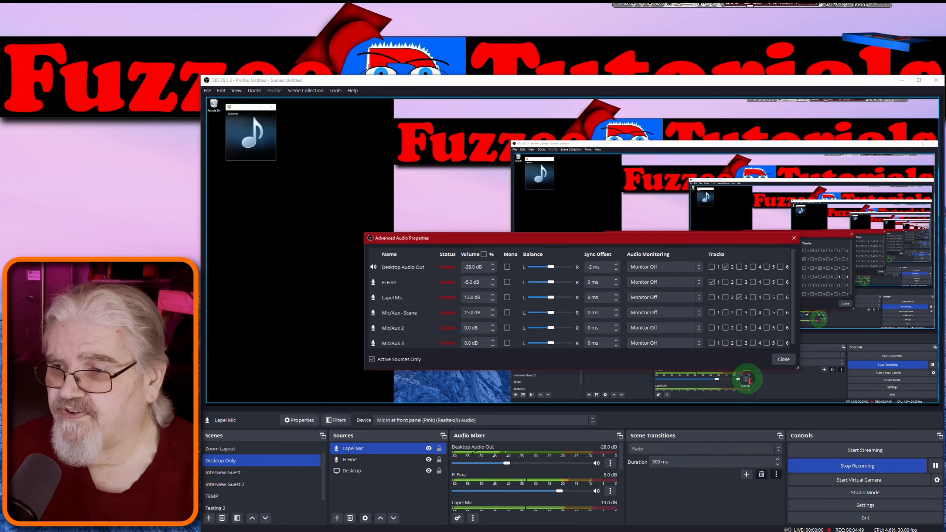
click(782, 359)
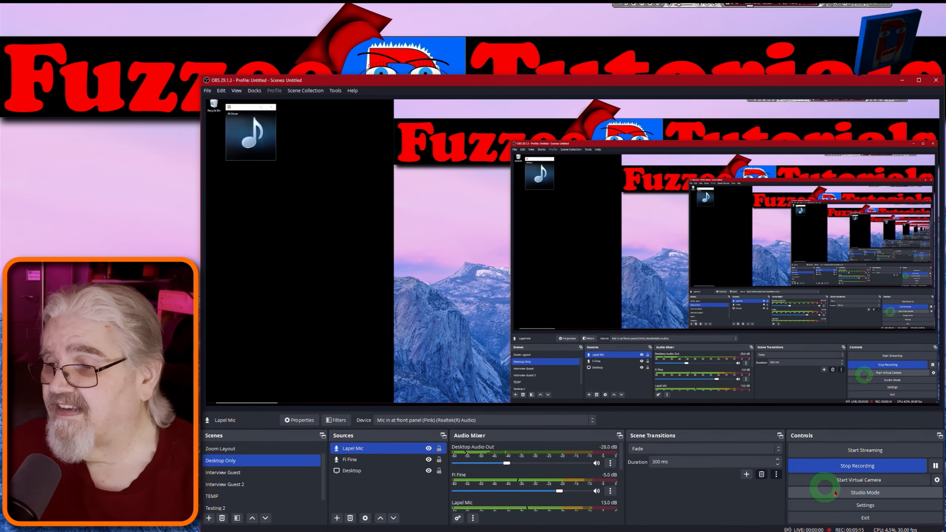
Examine the global audio devices and the output's recording tracks and audio track names in the settings, then close the settings
click(865, 505)
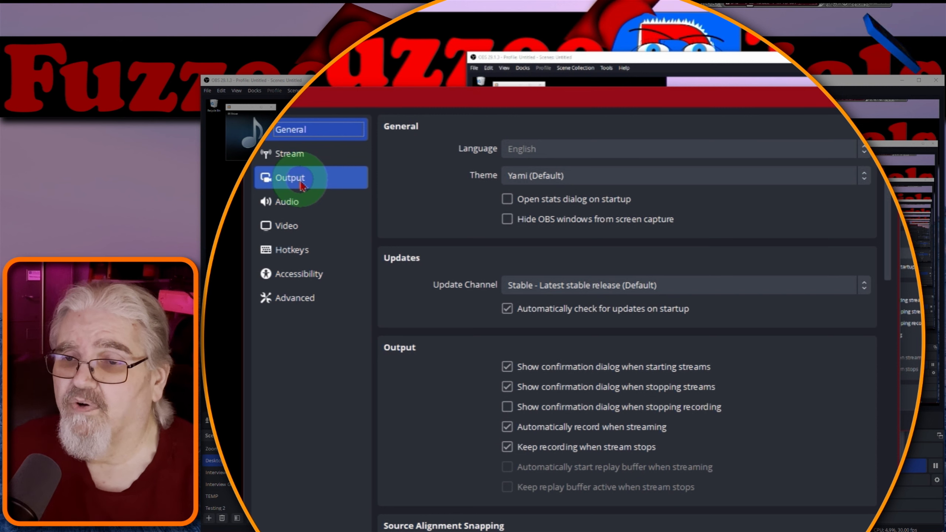
click(303, 201)
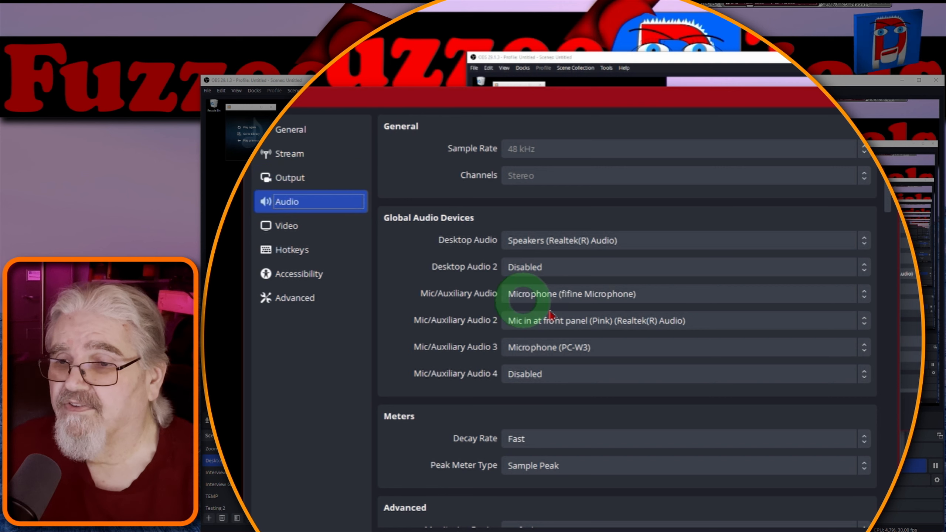
click(299, 186)
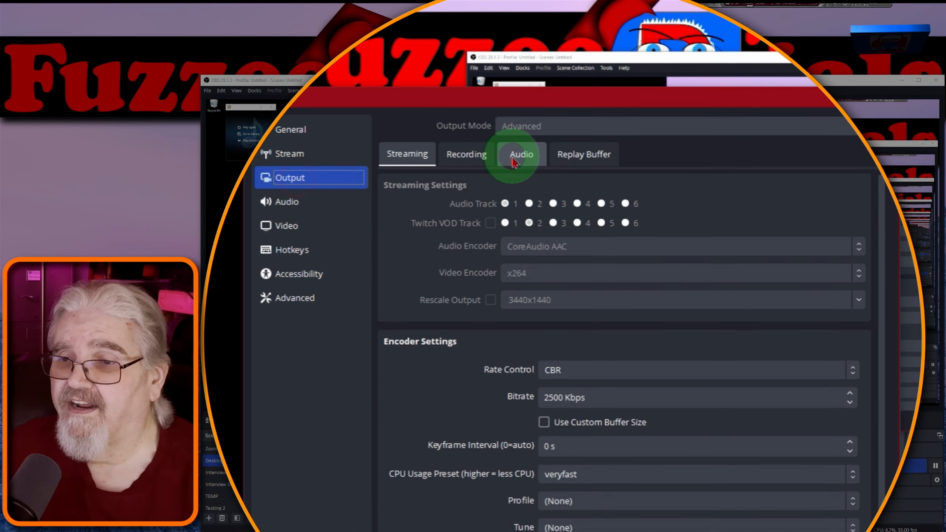
click(523, 157)
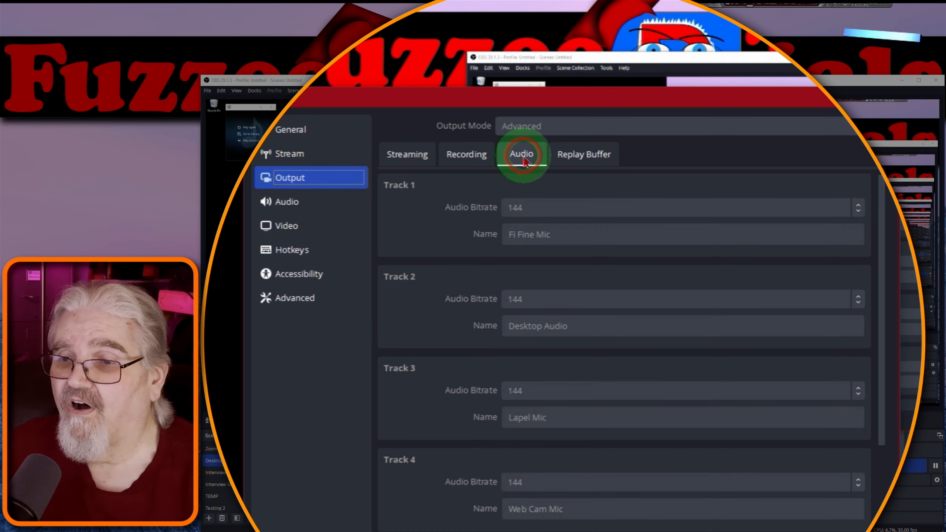
click(471, 156)
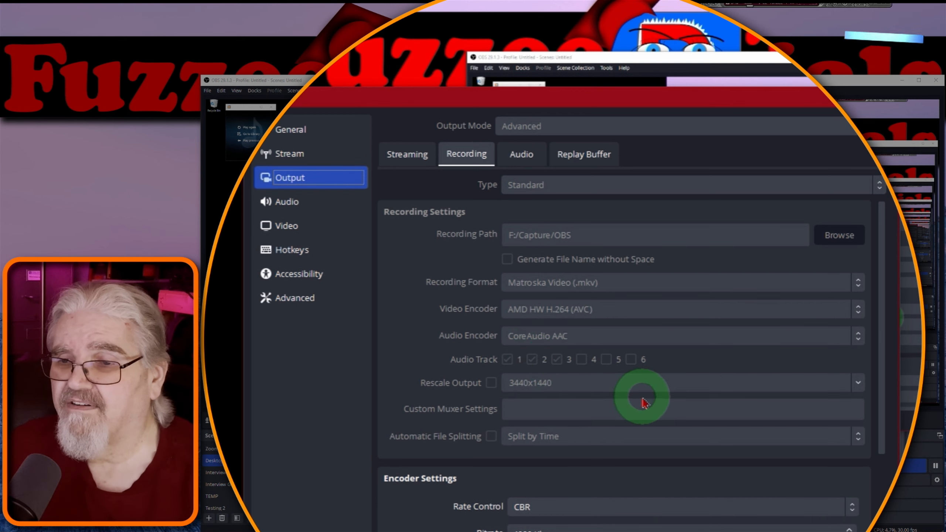
click(525, 159)
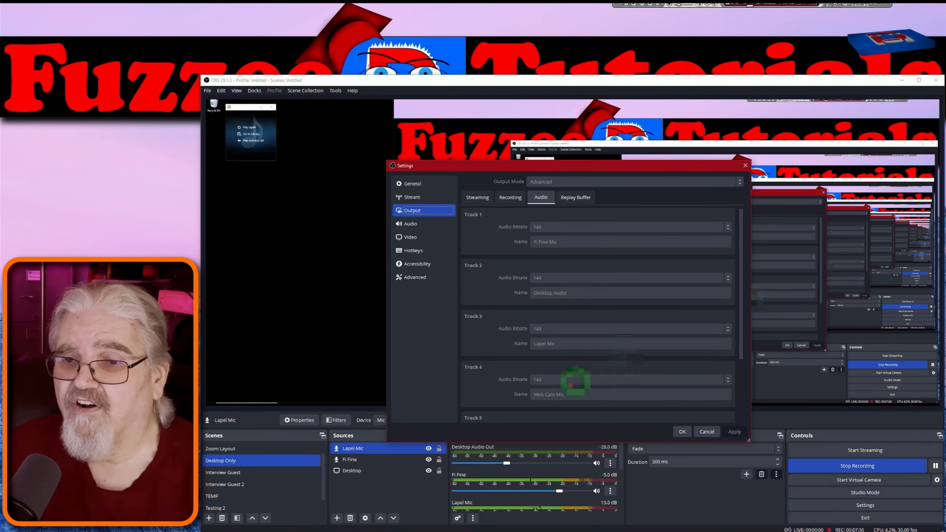
click(681, 432)
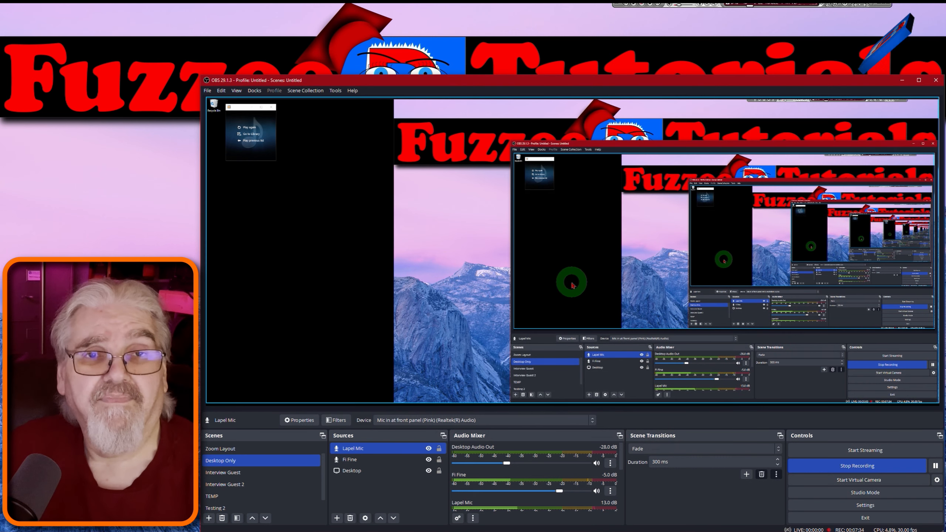
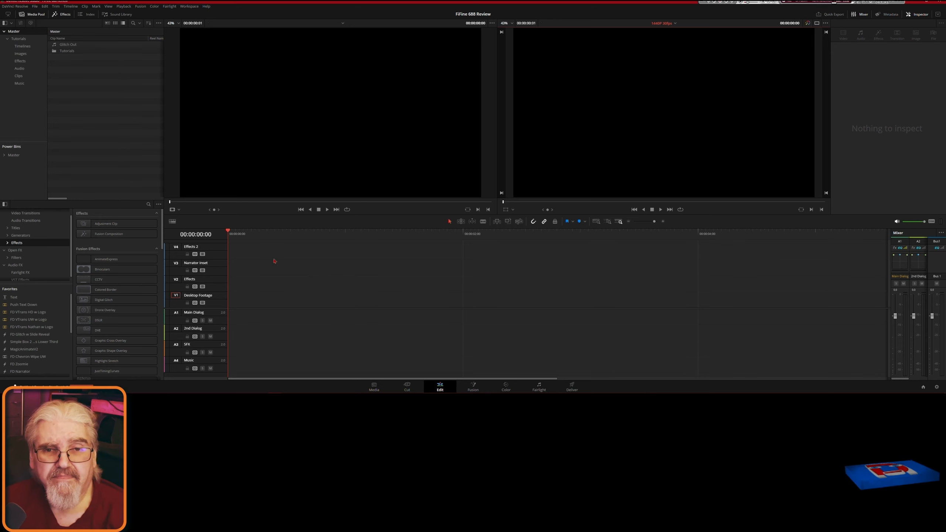
In DaVinci Resolve, import iPhone - P1.MOV and OBS Desktop - P1.mkv into the Clips bin and generate proxy media for both
click(17, 76)
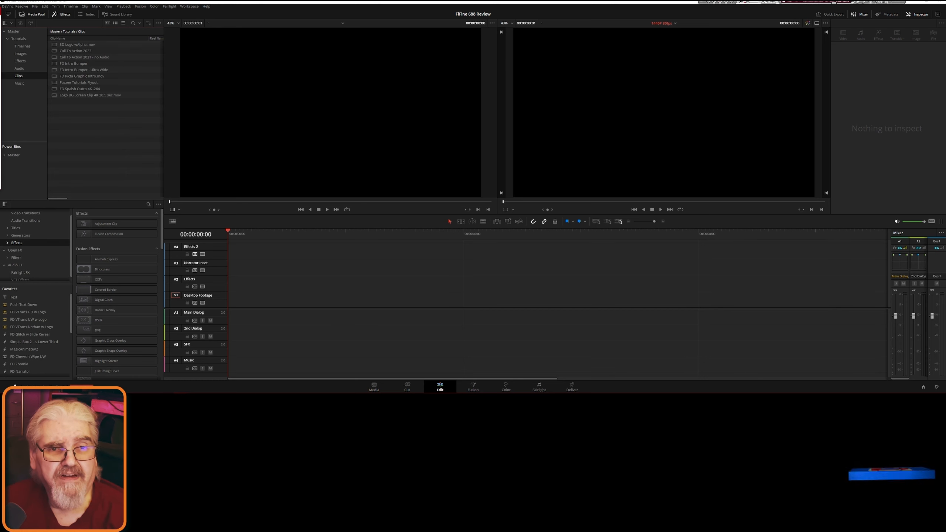
drag(48, 79, 80, 128)
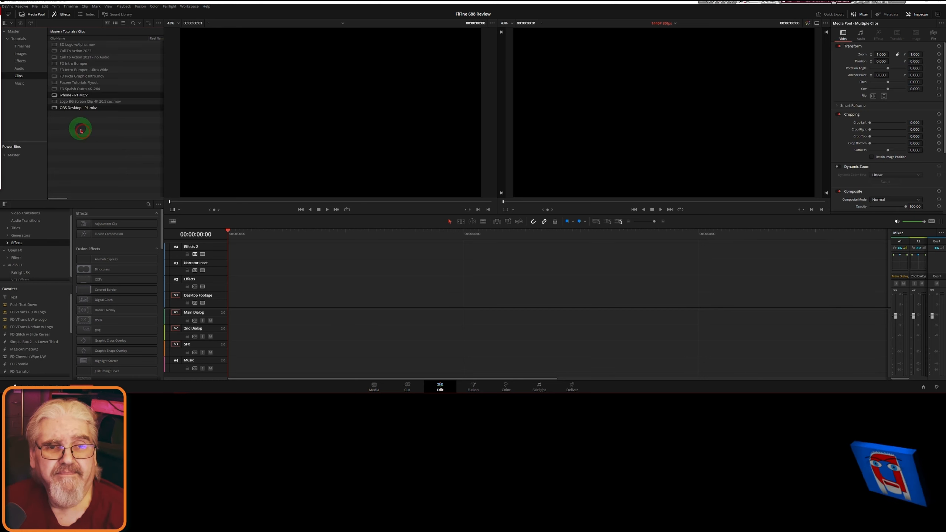
right_click(55, 110)
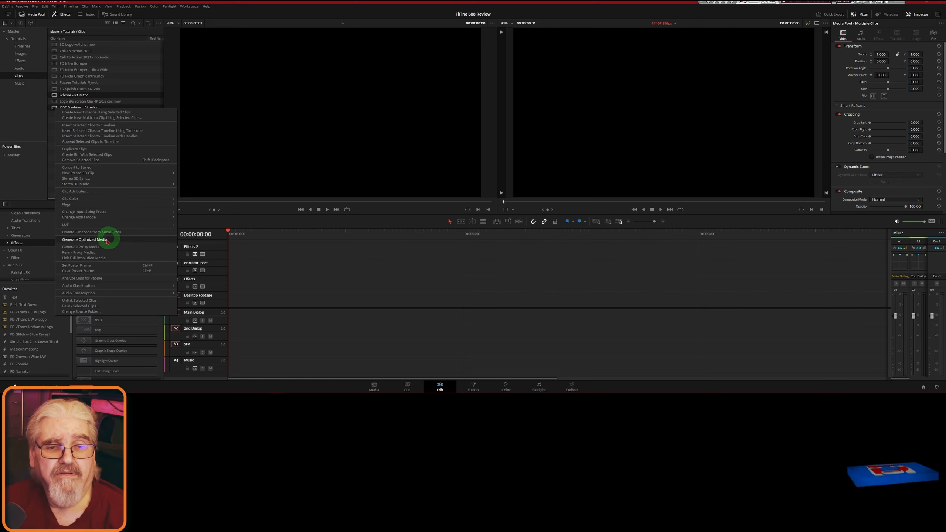
click(98, 248)
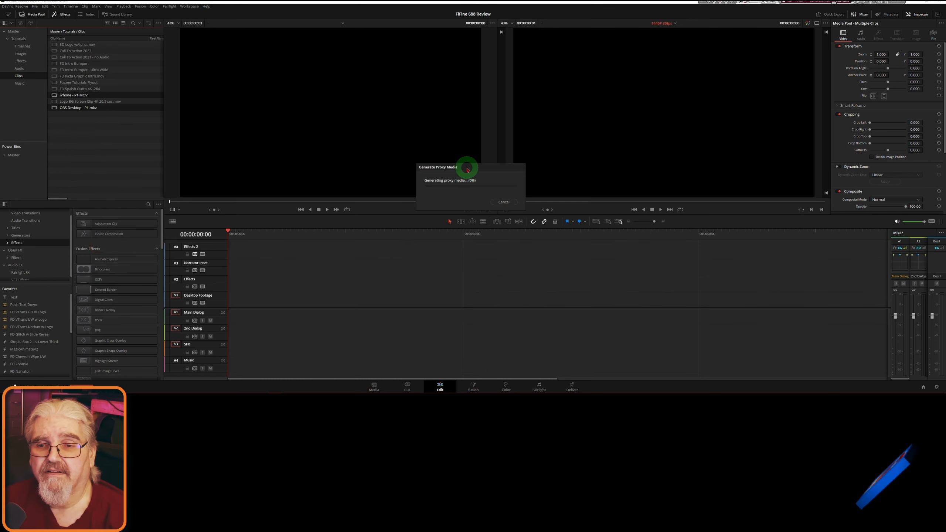
drag(466, 171, 103, 140)
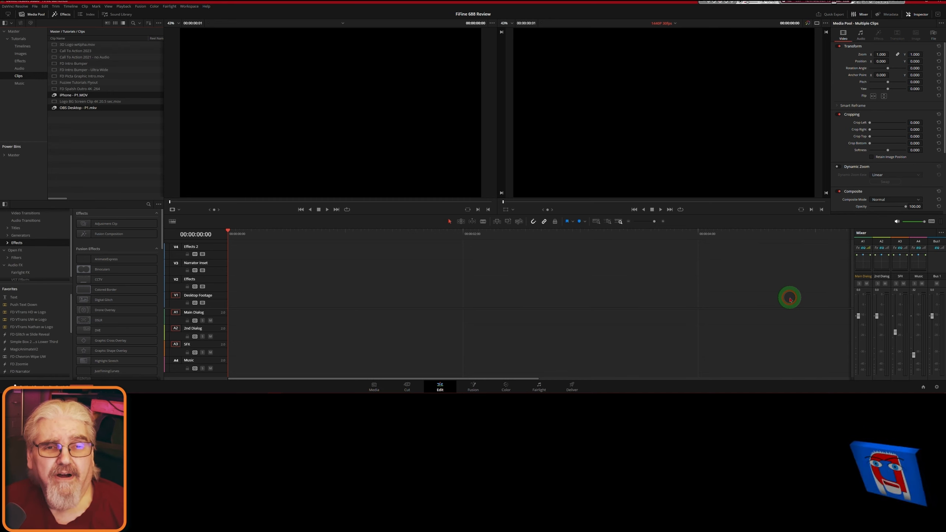
Place OBS Desktop - P1.mkv at the timeline start from track V1 and set its zoom to 1.366 and X position to -230
drag(78, 107, 119, 192)
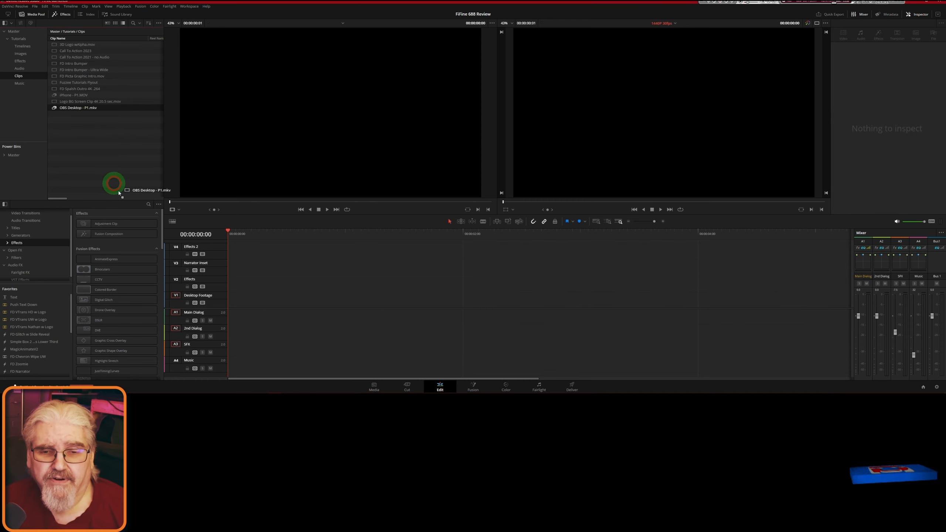
drag(118, 192, 282, 321)
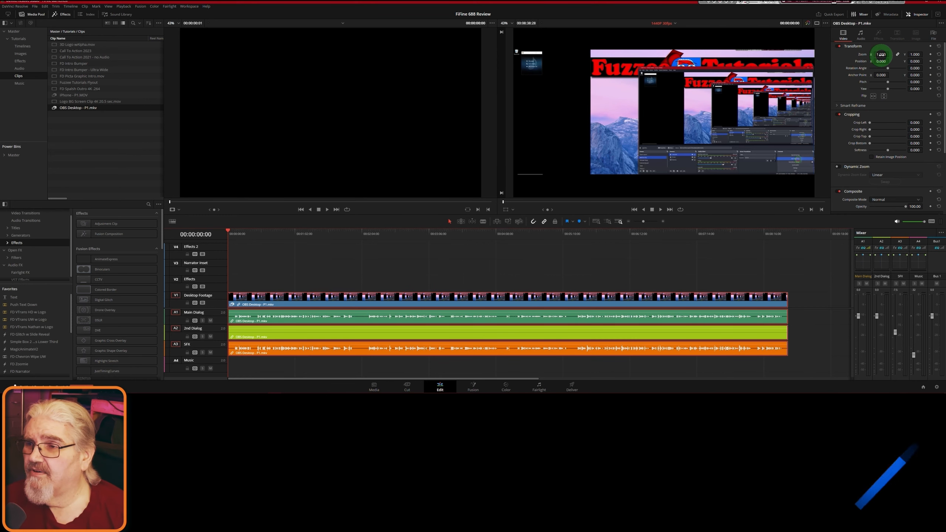
drag(881, 55, 891, 61)
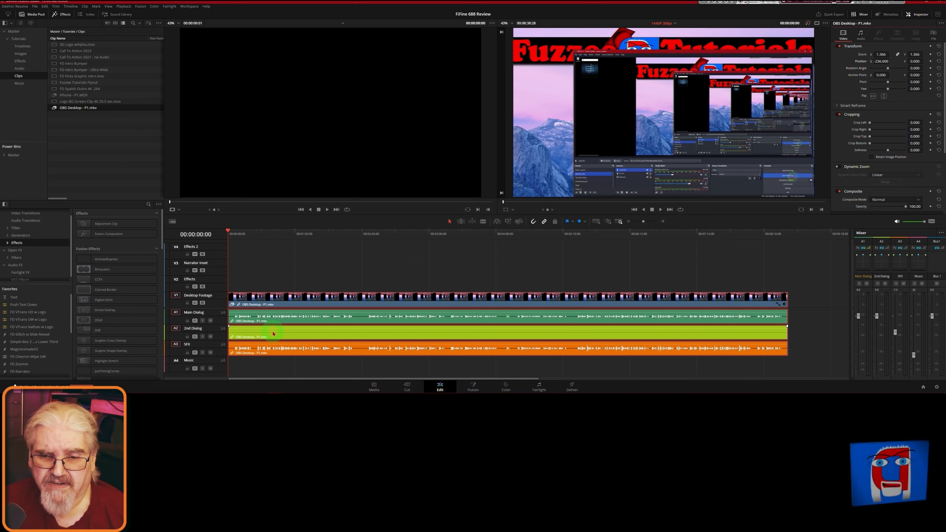
Mute the Main Dialog and SFX tracks for a playback test, then unmute both and listen to the timeline
click(210, 320)
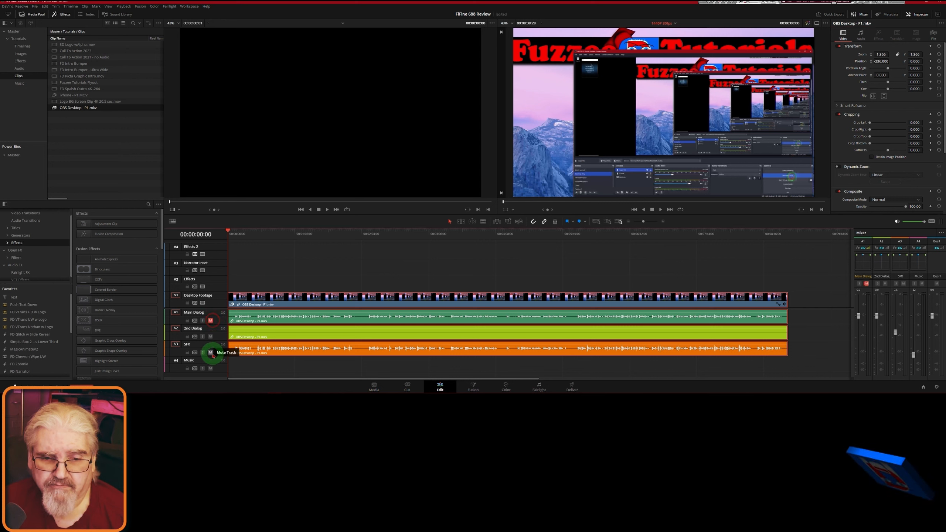
click(210, 353)
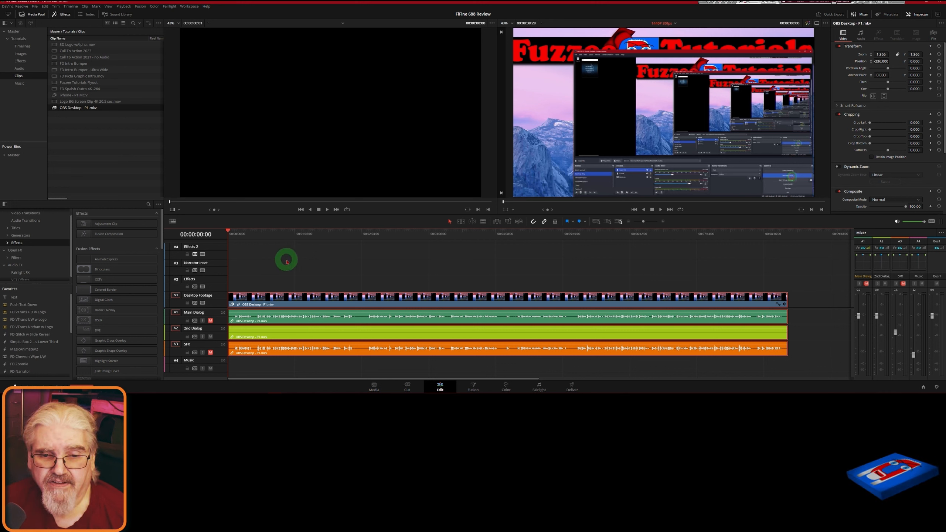
key(space)
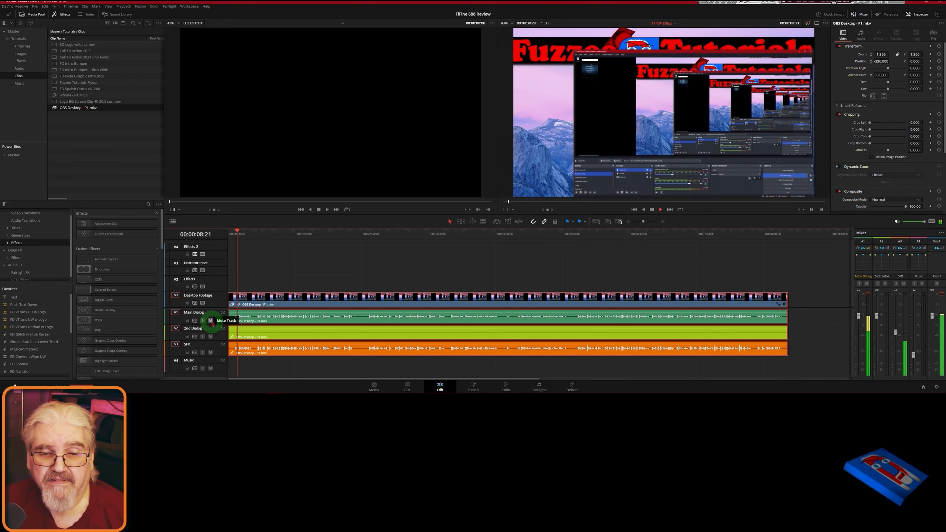
key(space)
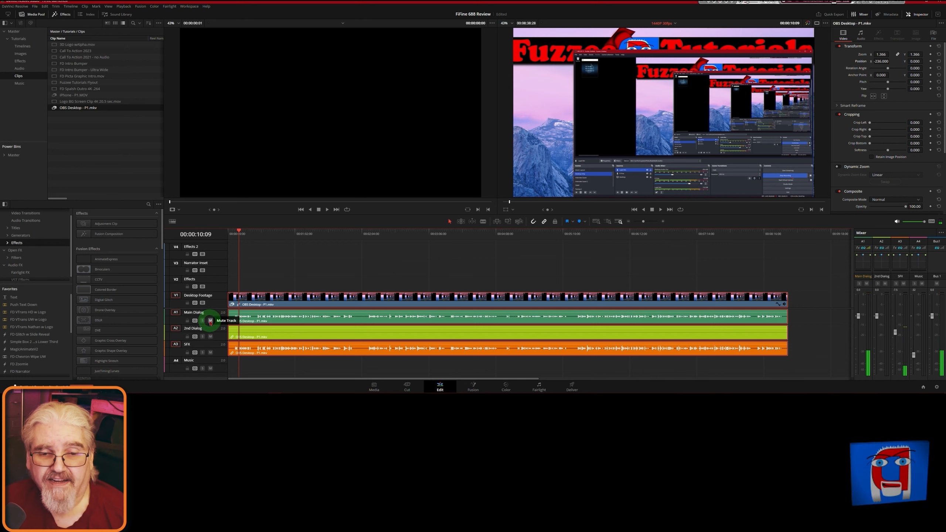
Mute the Main Dialog track during playback to audition the SFX track's microphone alone, then stop and unmute it
click(210, 320)
key(space)
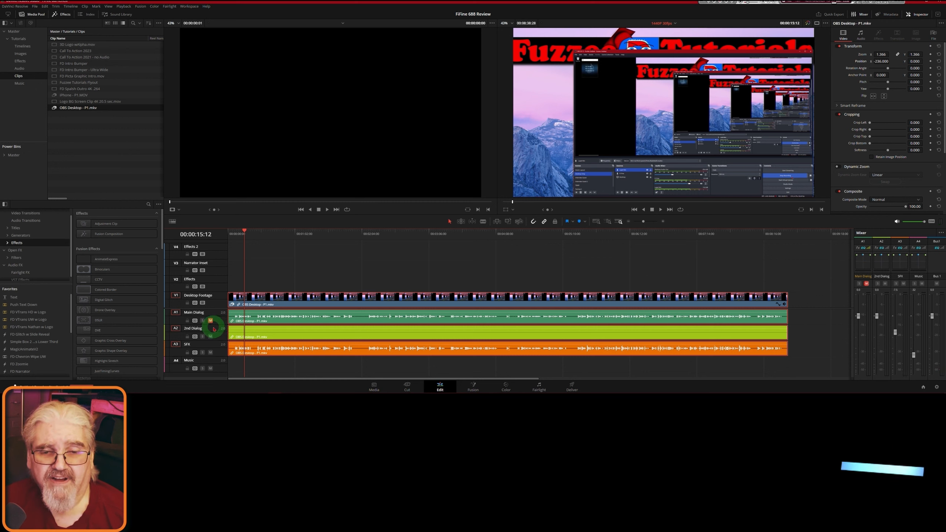
click(210, 321)
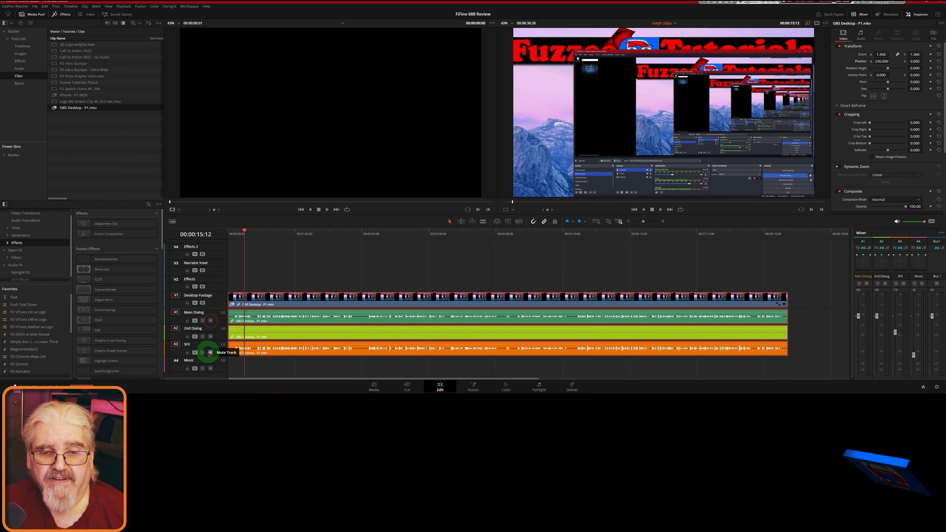
Audition the Main Dialog track with the SFX track muted, unmute SFX, and park the playhead at 00:00:24:28
click(210, 352)
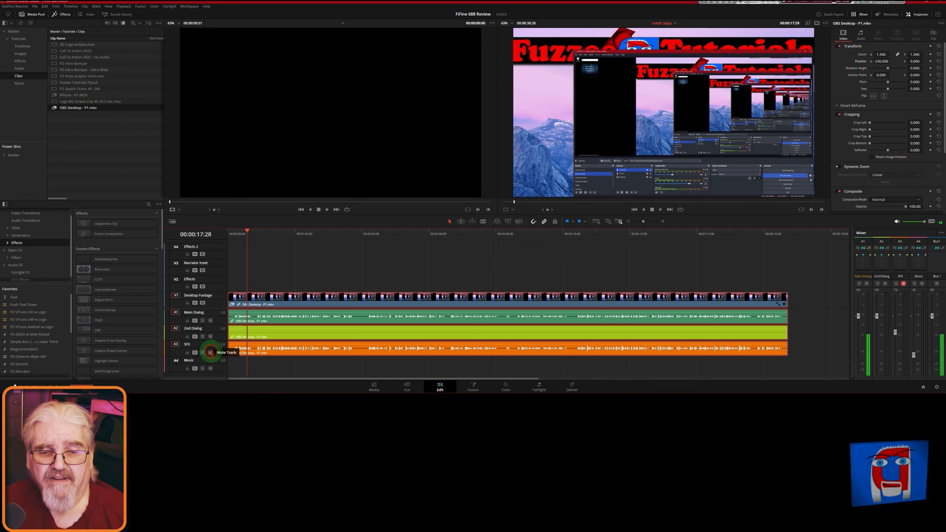
click(211, 352)
click(255, 236)
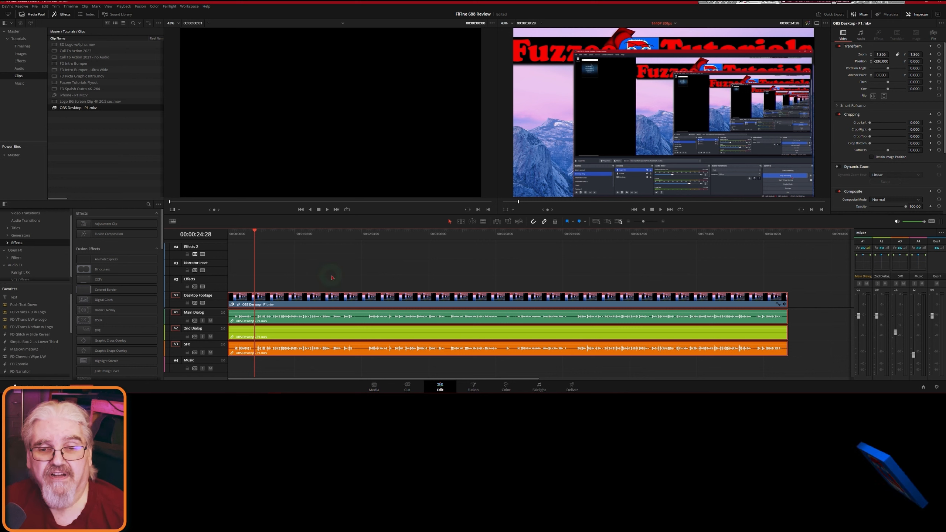
click(305, 268)
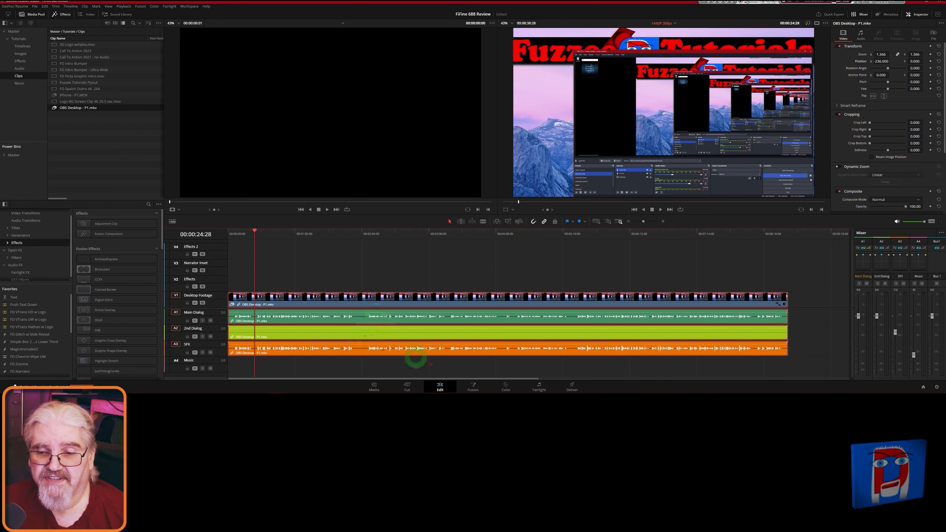
On the Fairlight page, enlarge the track heights, fit the whole clip in the timeline view, and toggle the mixer off and on
click(539, 387)
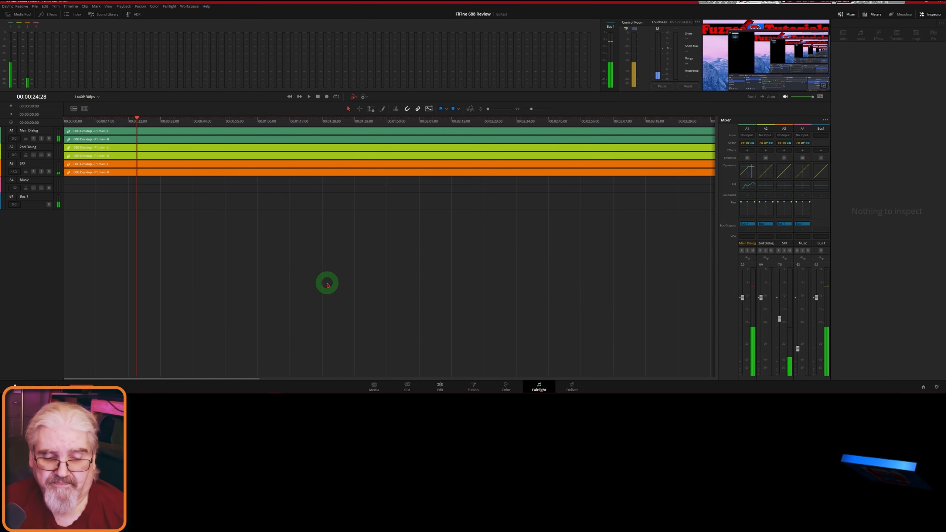
scroll(327, 284, up, 1)
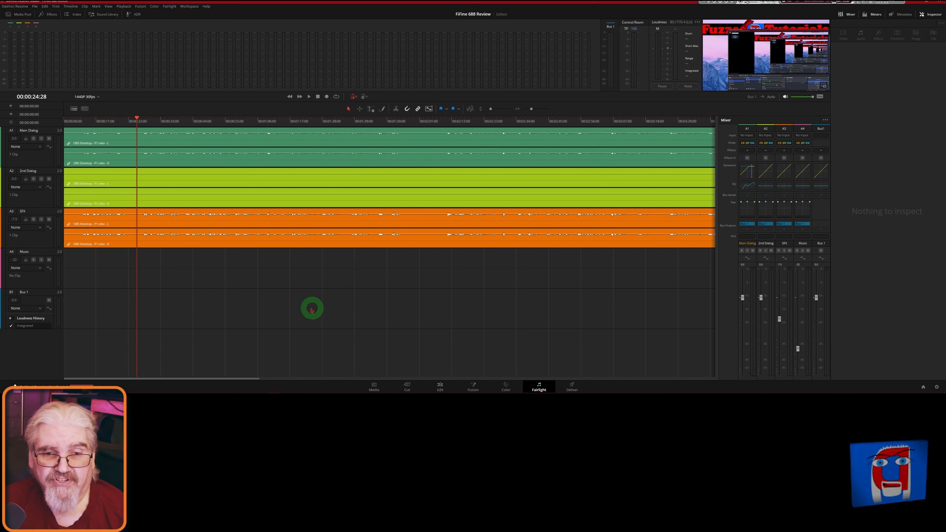
key(shift)
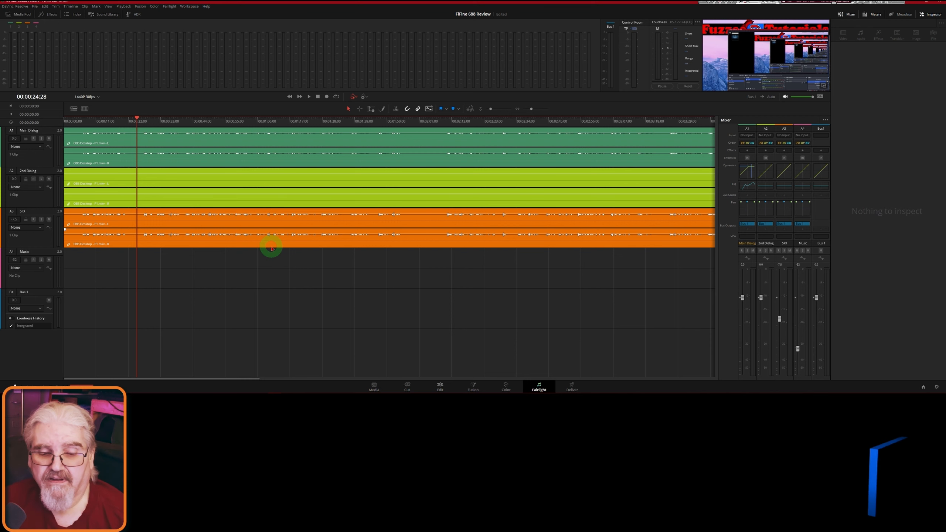
scroll(271, 249, down, 3)
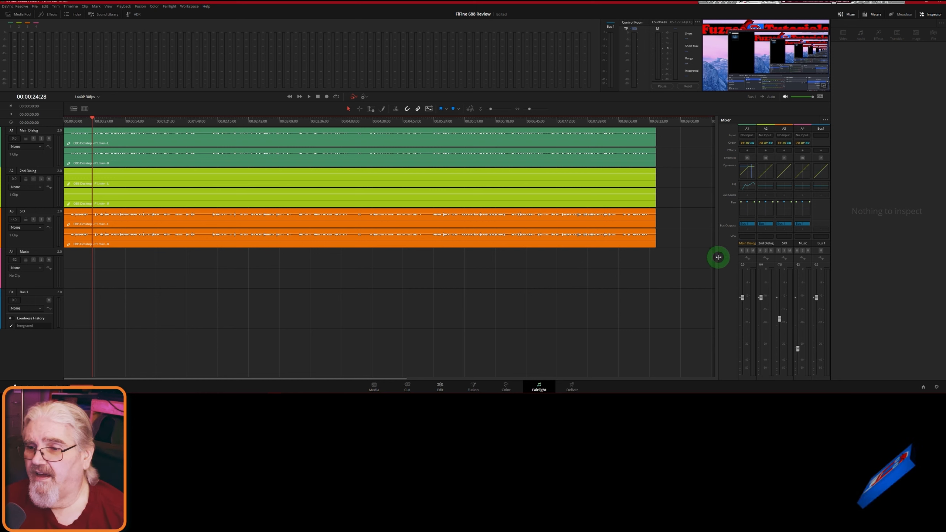
click(699, 264)
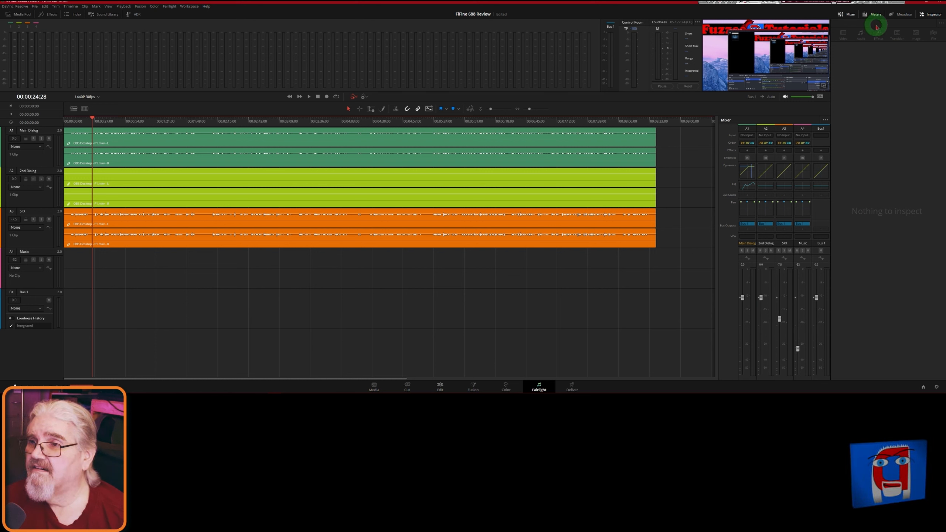
click(850, 15)
click(850, 15)
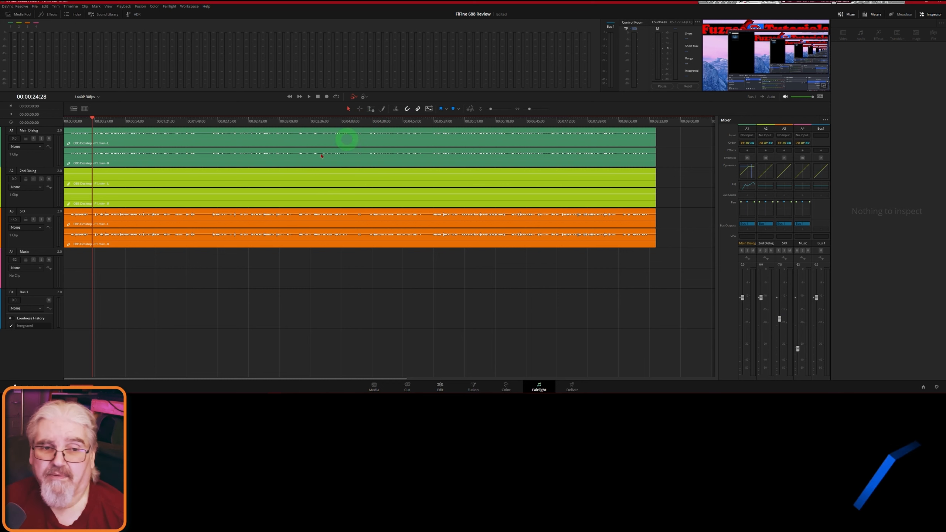
Mute the SFX track on A3
click(49, 220)
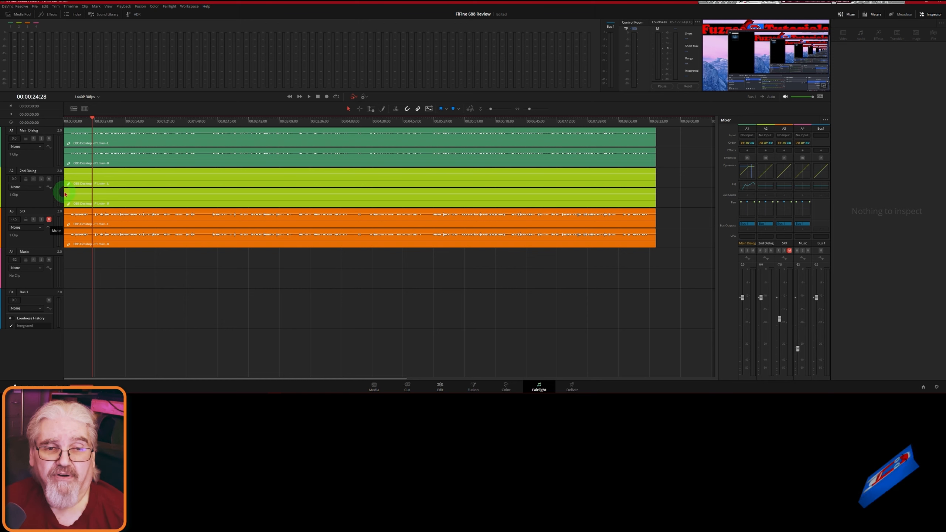
On the Edit page, delete only the 2nd Dialog audio clip on A2, leaving its linked video and other audio
click(439, 386)
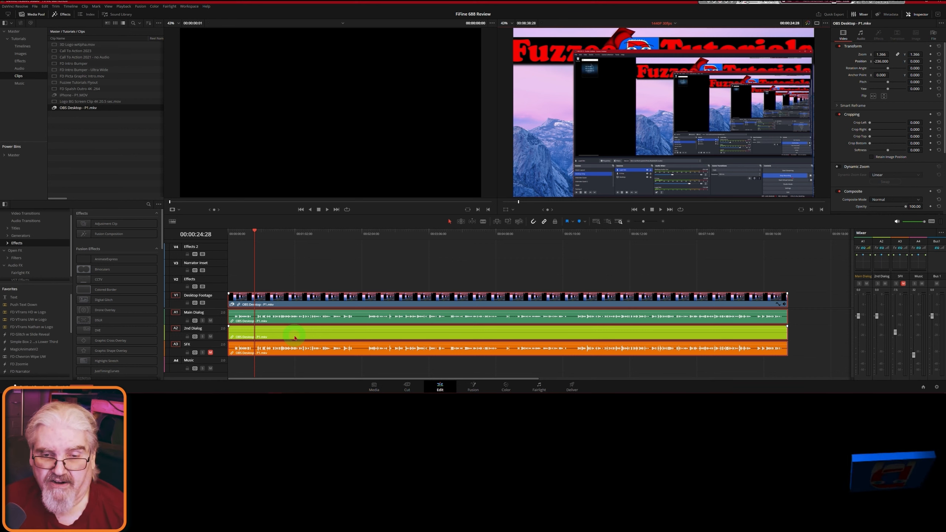
alt+click(294, 338)
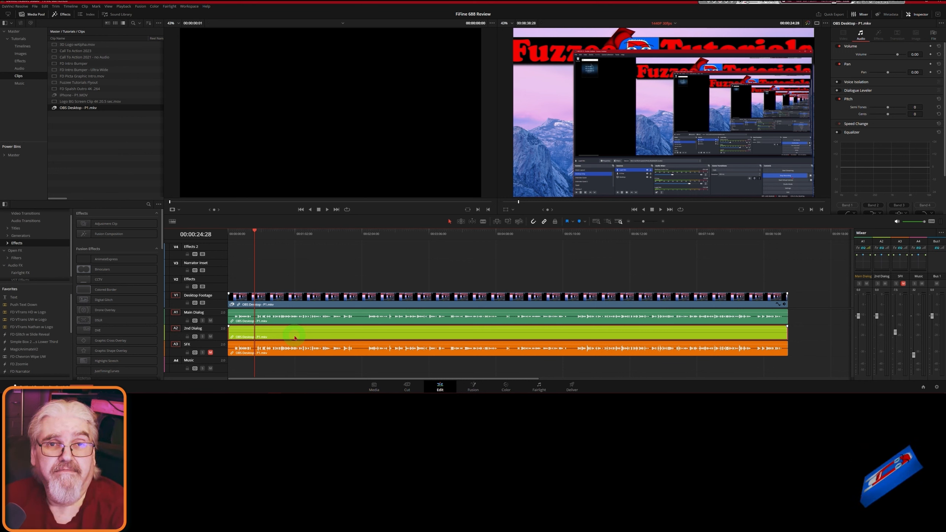
key(Delete)
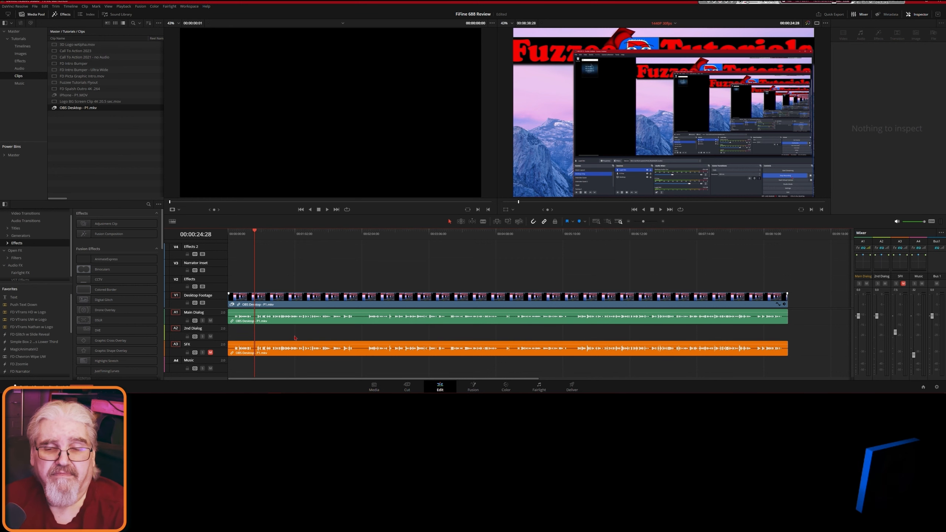
Unmute the SFX track and move its audio clip up to the 2nd Dialog track on A2
click(210, 352)
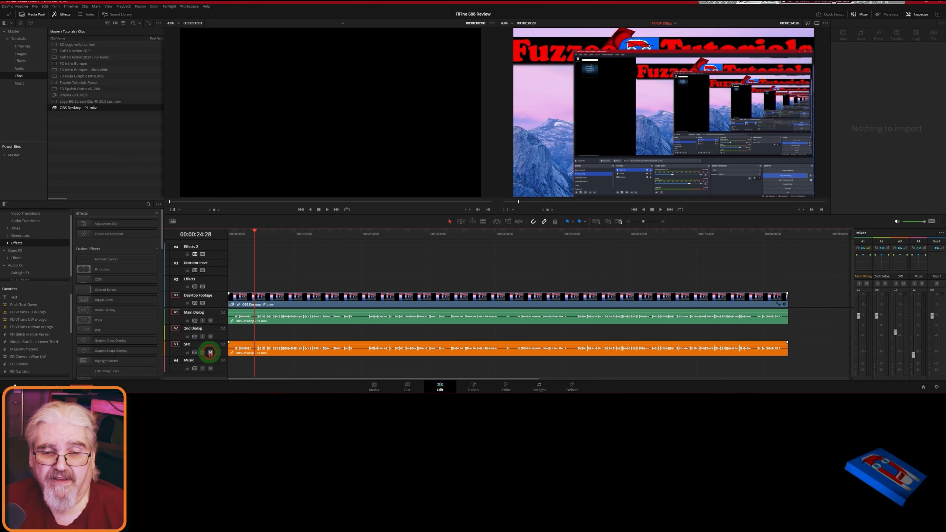
click(298, 351)
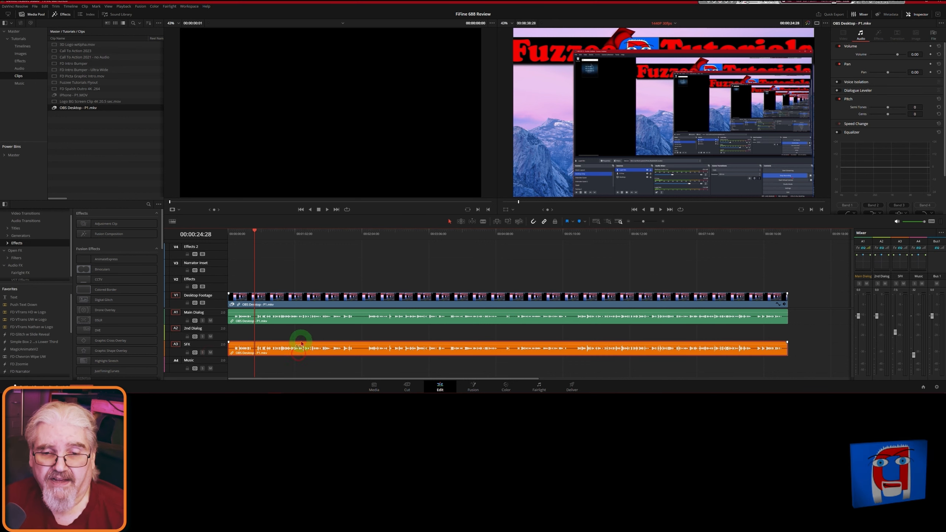
drag(300, 343, 305, 338)
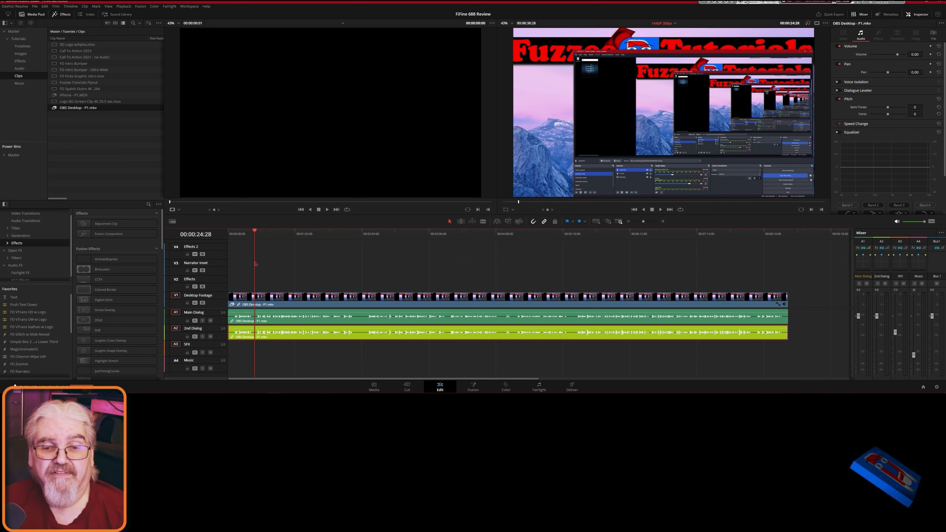
Place iPhone - P1.MOV at the start of the Narrator Inset track on V3 and save the project
click(316, 298)
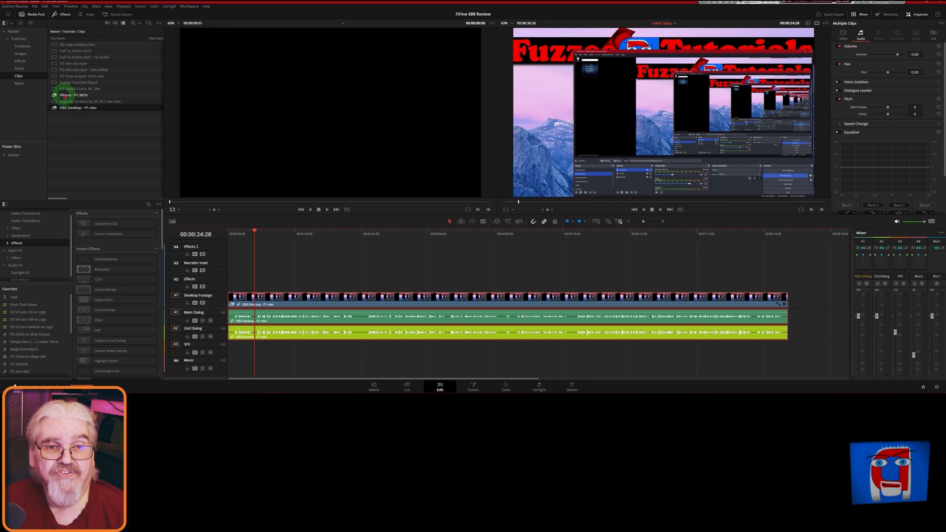
drag(65, 97, 231, 269)
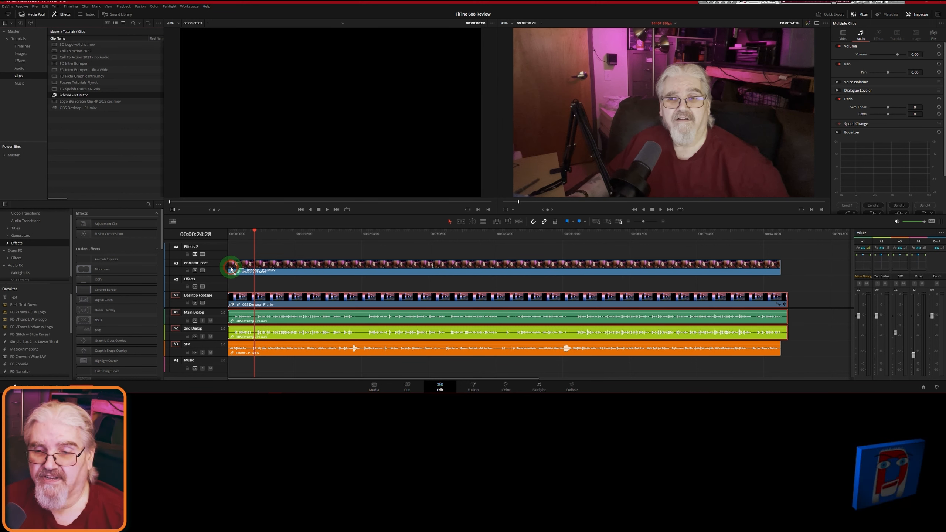
drag(231, 269, 231, 269)
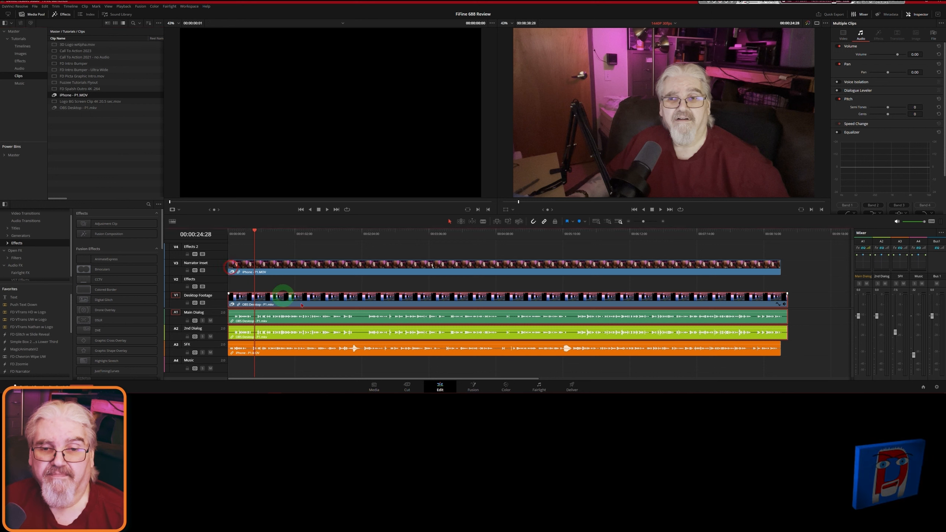
key(ctrl+s)
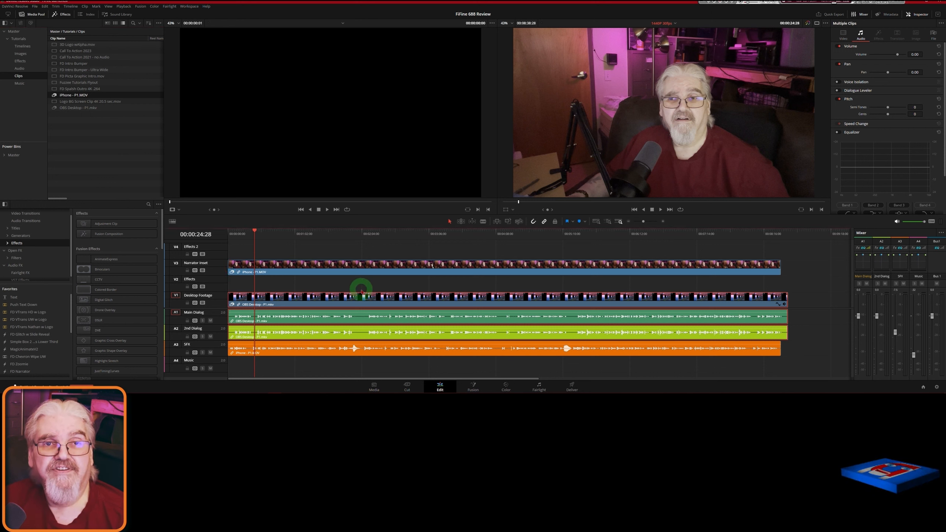
Try to auto-align the iPhone clip with the OBS Desktop clips based on waveform
ctrl+click(423, 267)
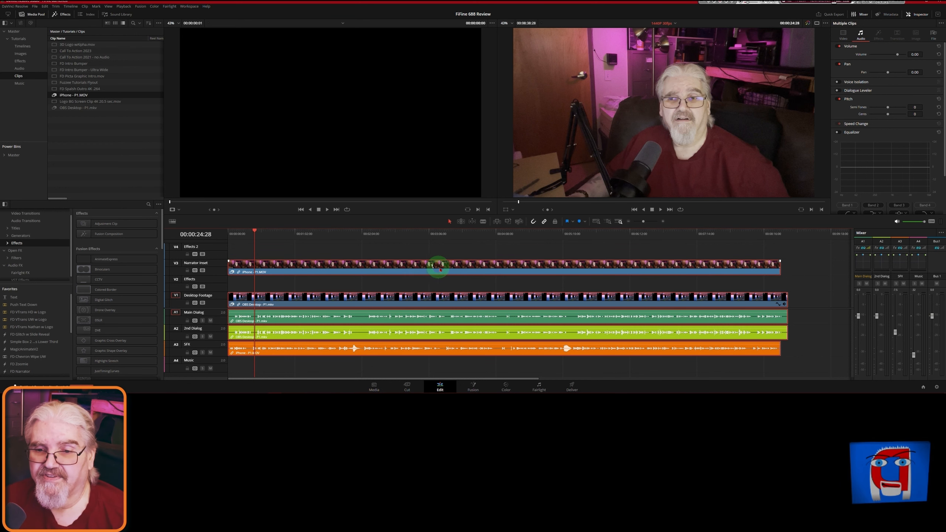
right_click(439, 269)
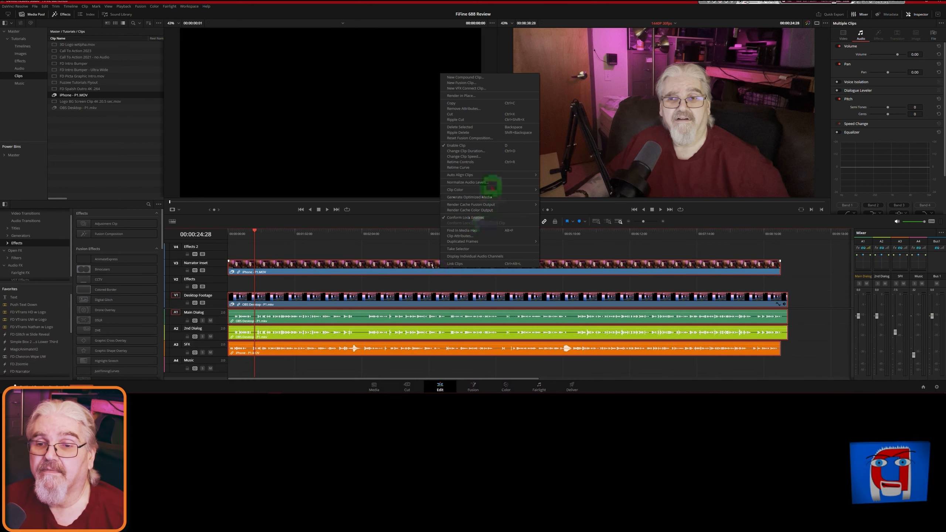
mouse_move(512, 176)
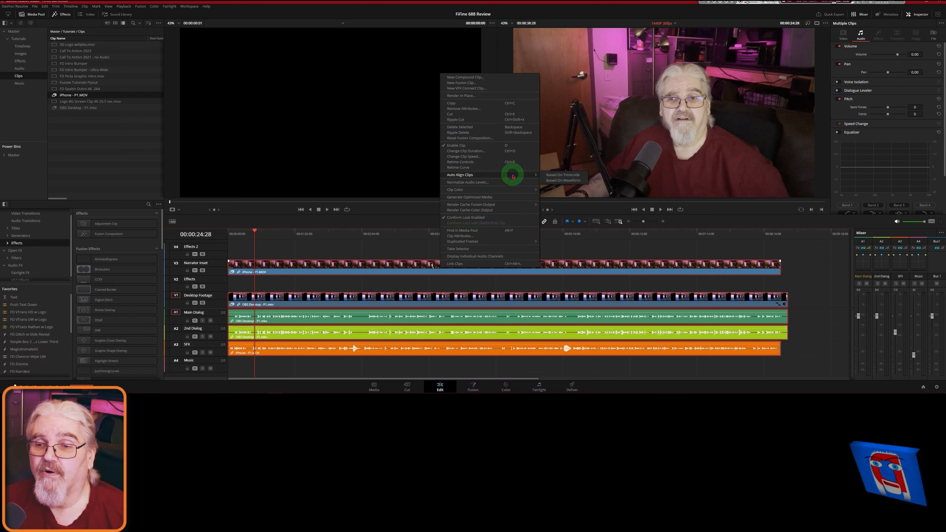
click(558, 181)
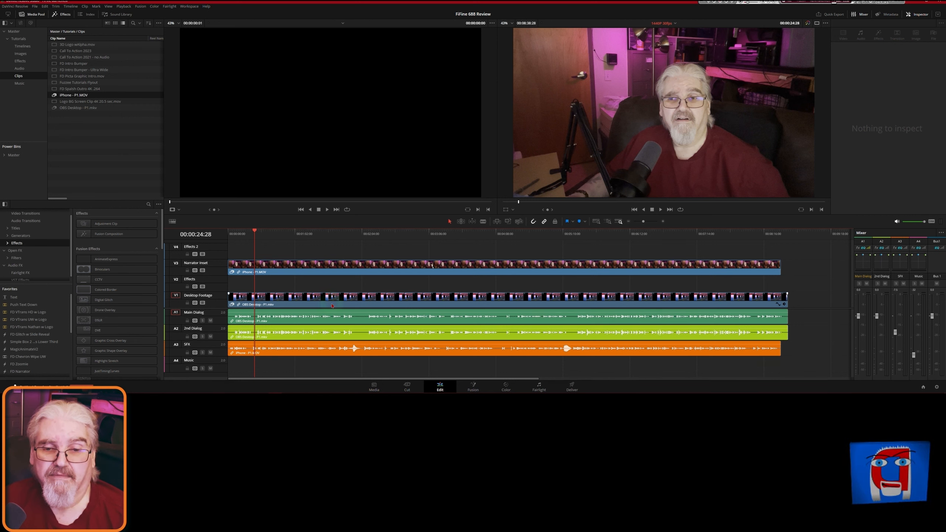
Slide the iPhone clip until its waveform lines up with the OBS Desktop audio, and play the section to check the sync
click(308, 304)
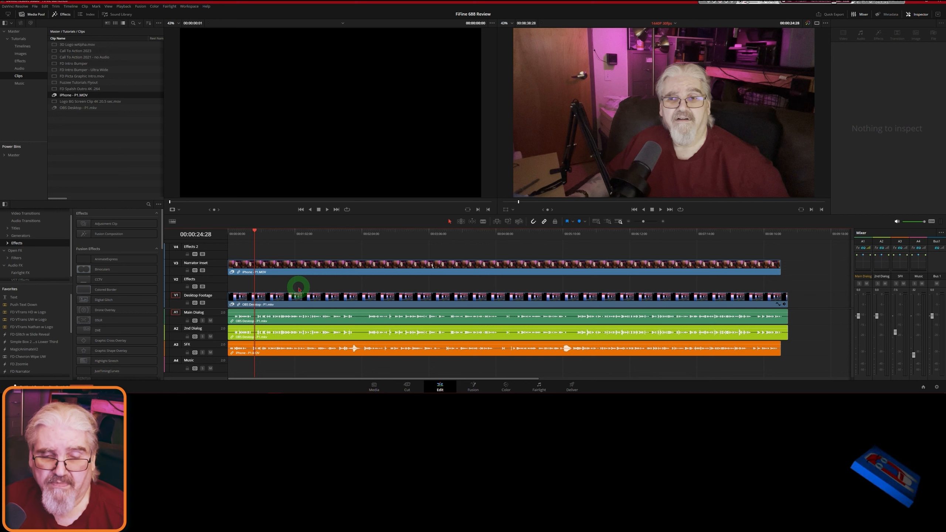
scroll(298, 289, up, 5)
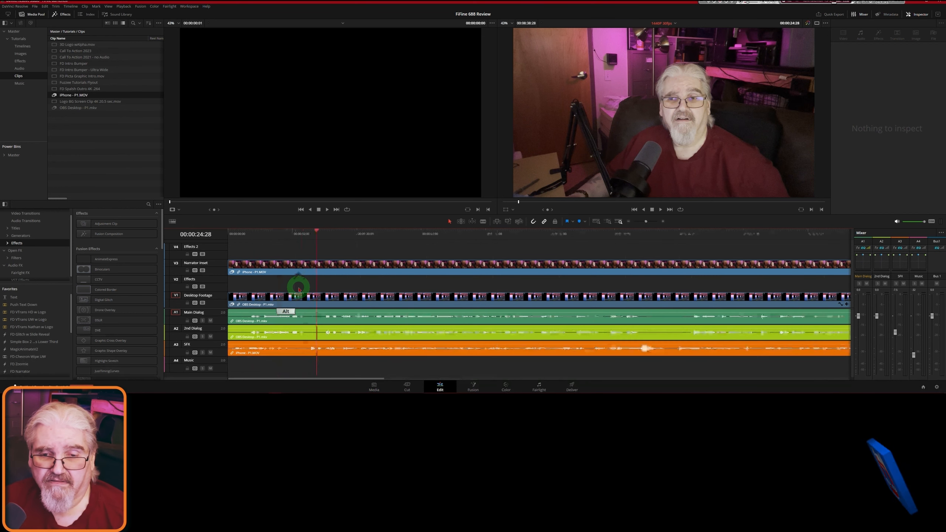
scroll(298, 289, up, 5)
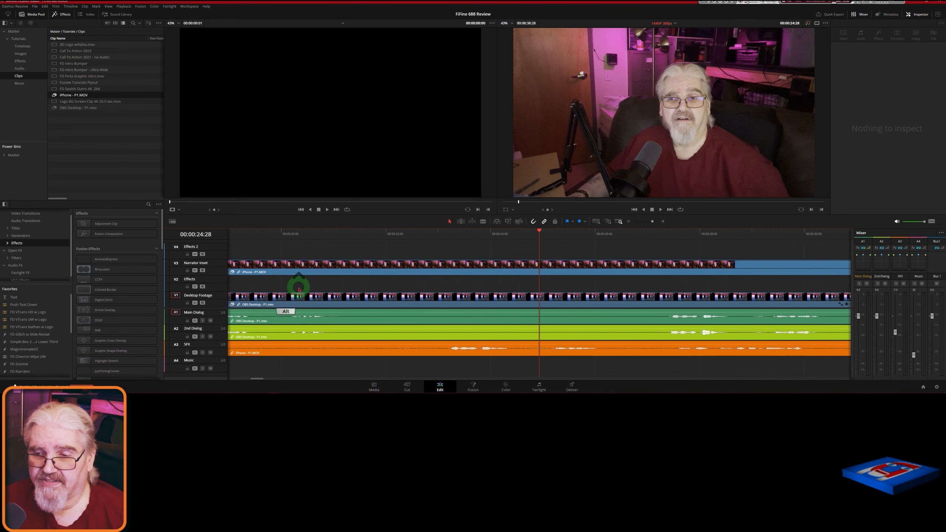
scroll(299, 290, up, 1)
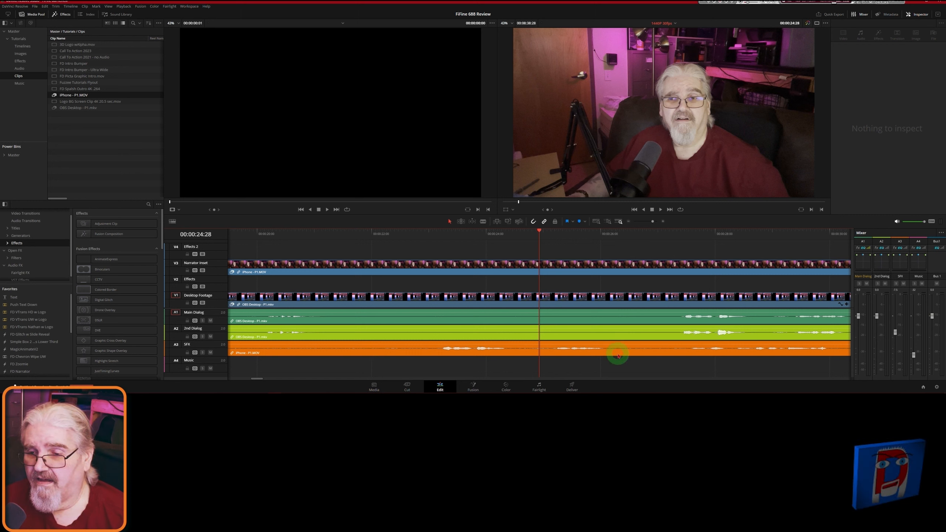
drag(618, 356, 752, 356)
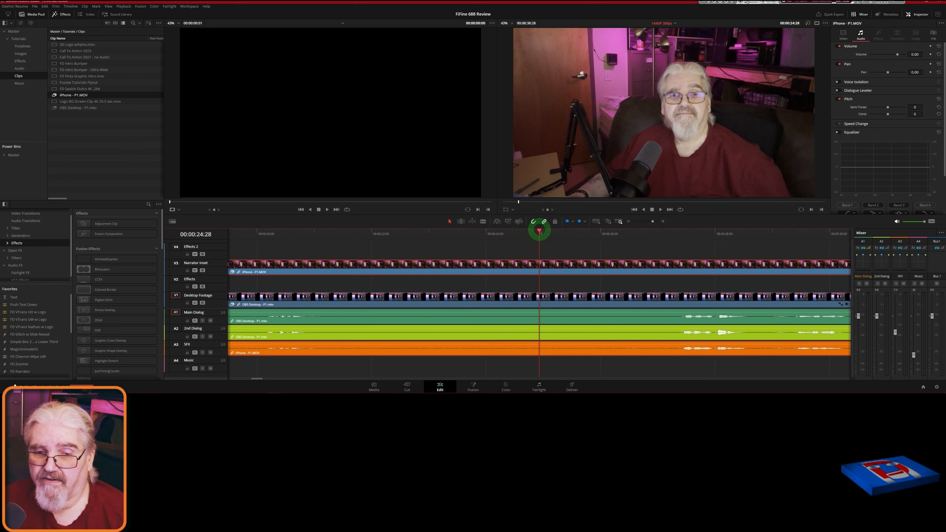
drag(539, 230, 681, 254)
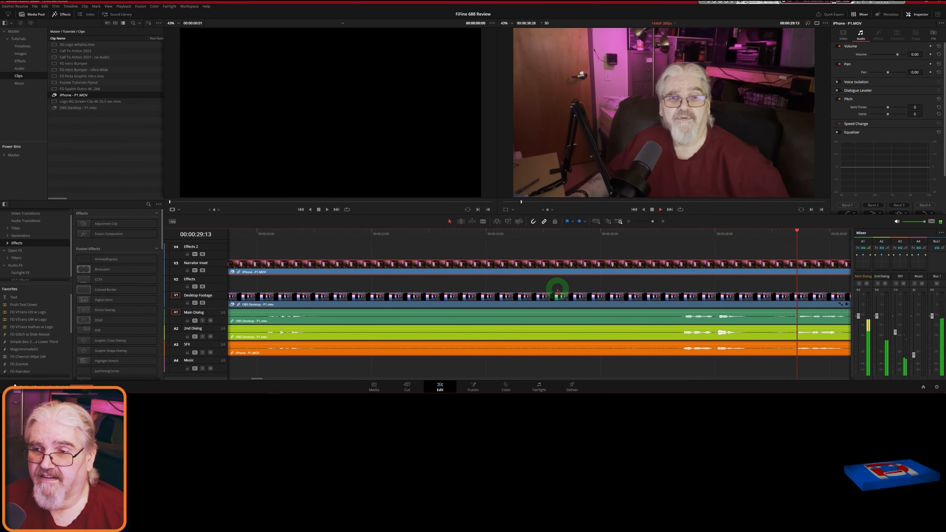
key(space)
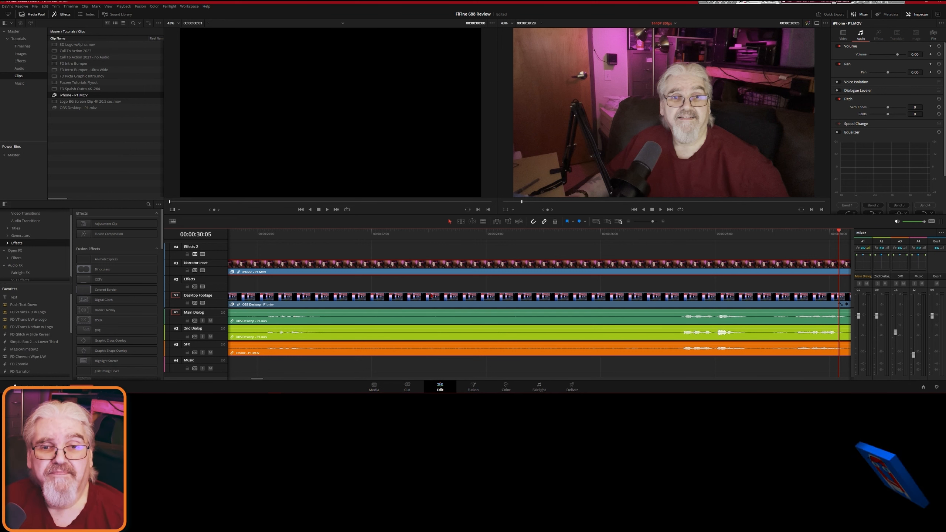
Link the iPhone and OBS Desktop video and audio clips together and select the linked group
click(409, 295)
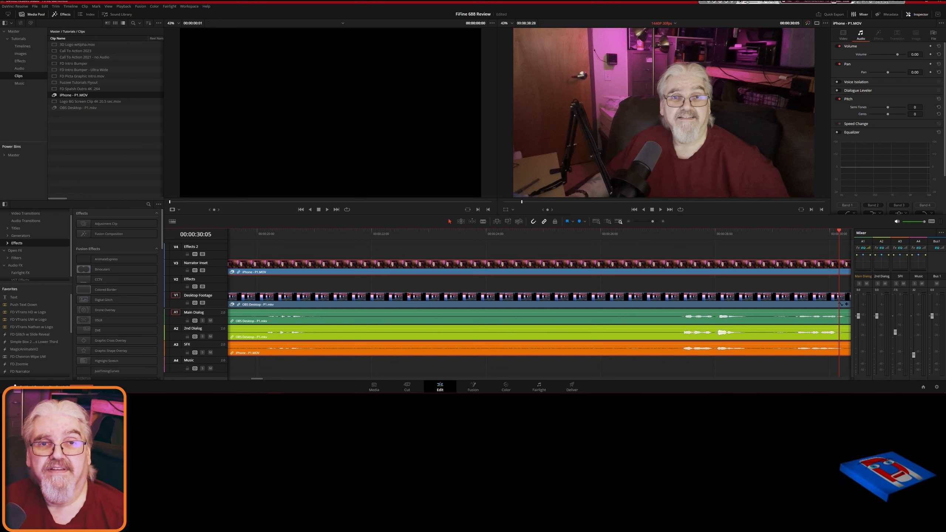
ctrl+click(502, 305)
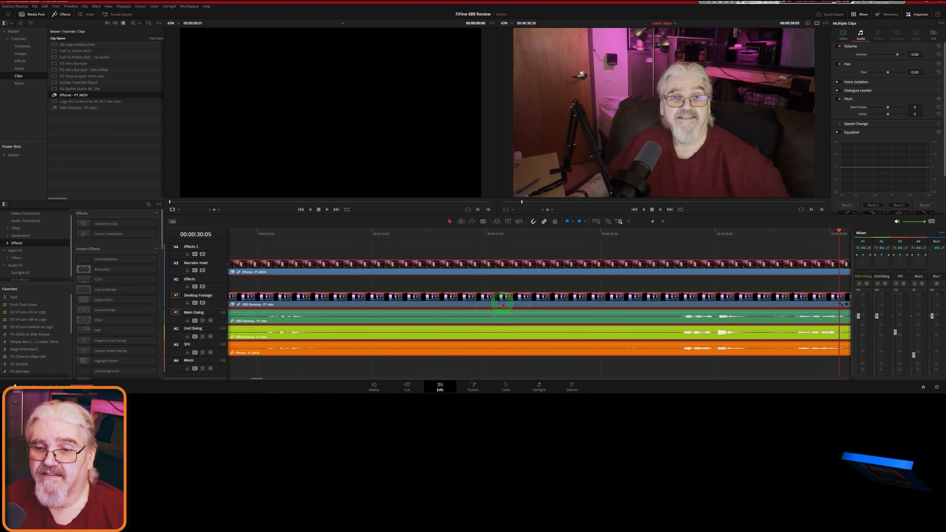
right_click(502, 305)
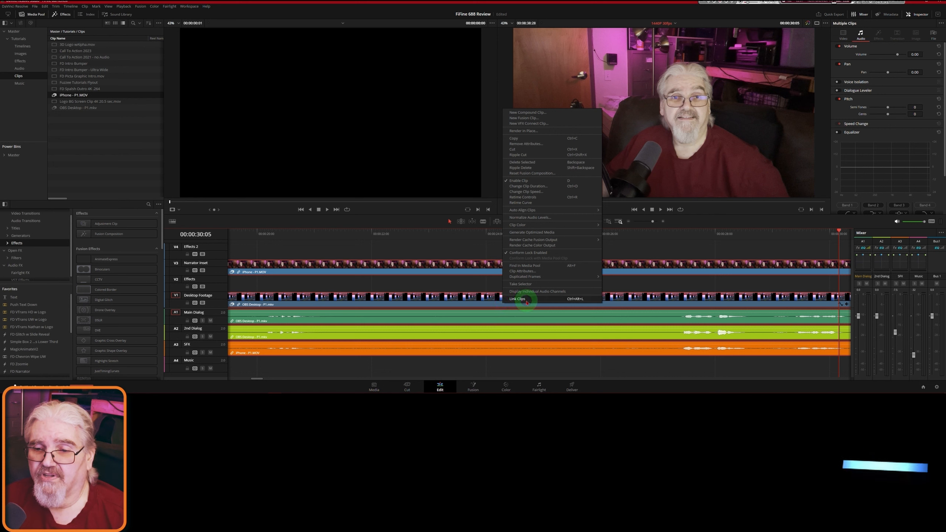
click(525, 301)
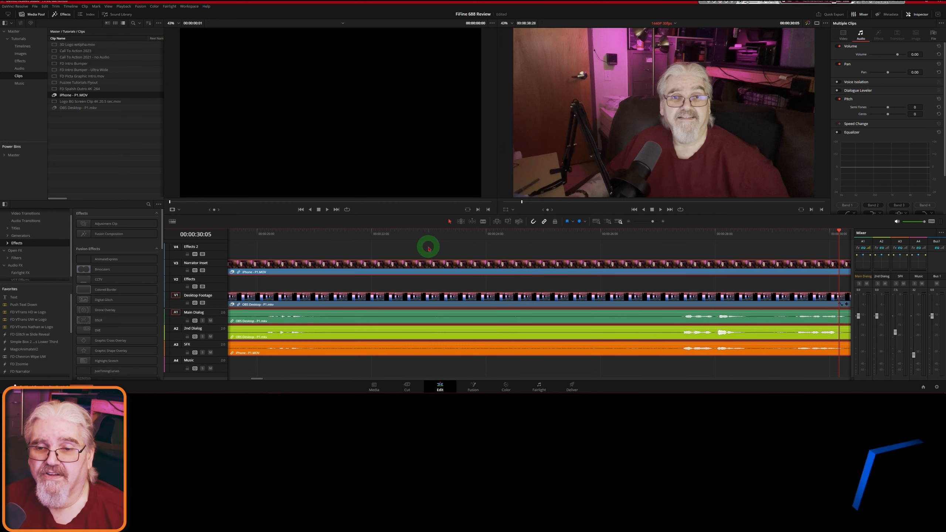
click(453, 365)
click(450, 335)
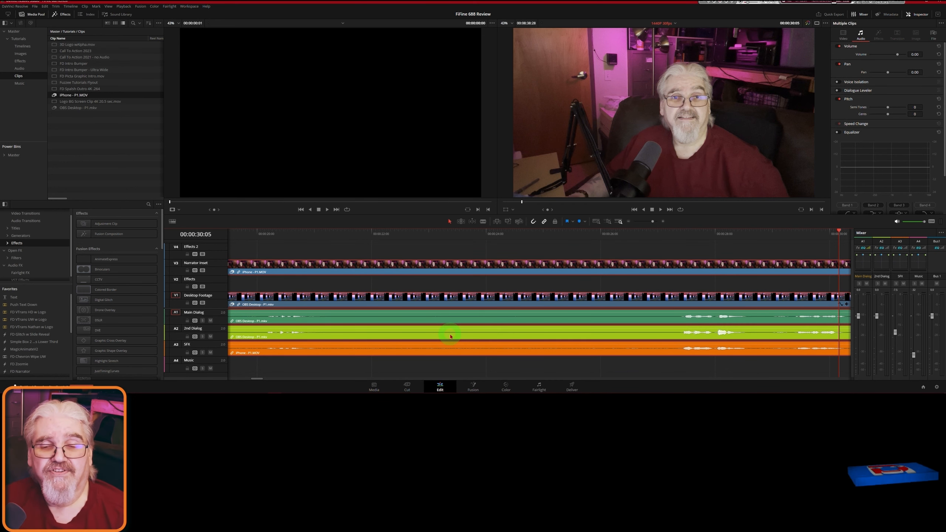
Audition Main Dialog alone from 00:00:27:00 with 2nd Dialog and SFX muted, then stop and unmute 2nd Dialog
click(210, 353)
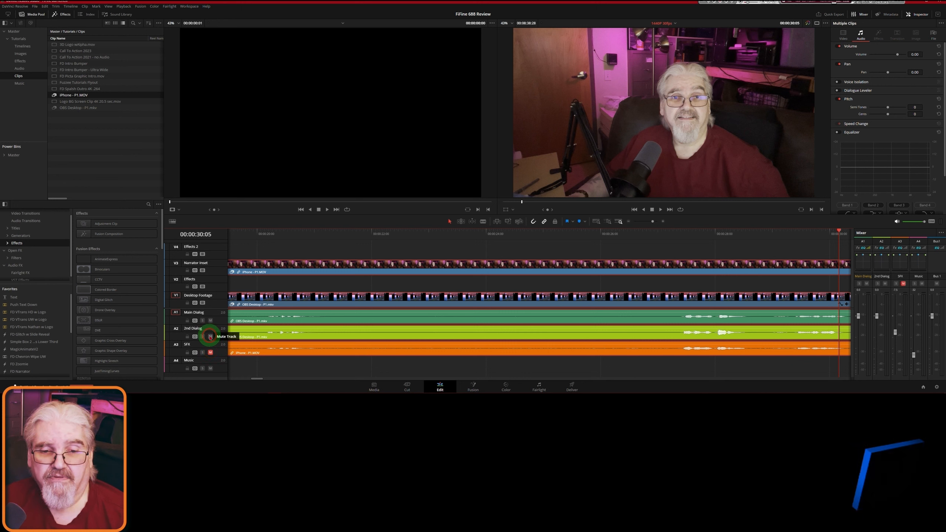
click(210, 337)
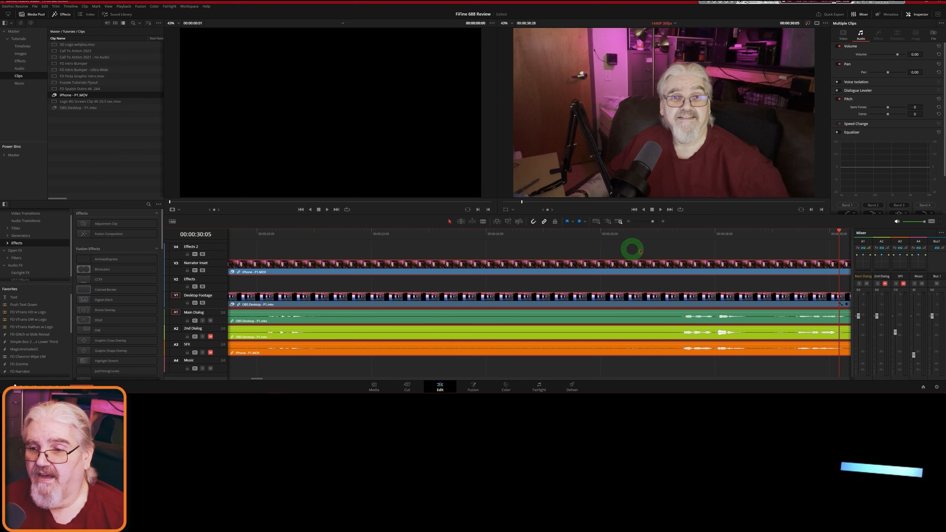
click(658, 237)
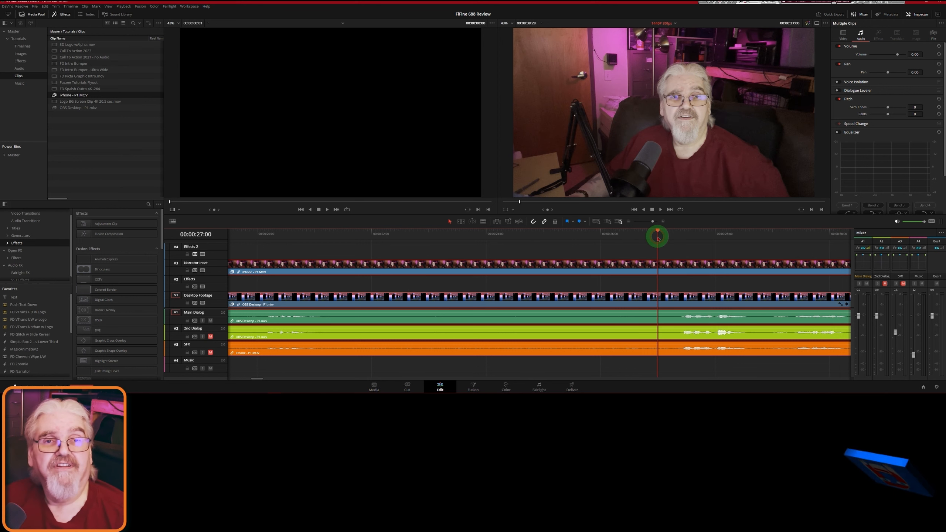
key(space)
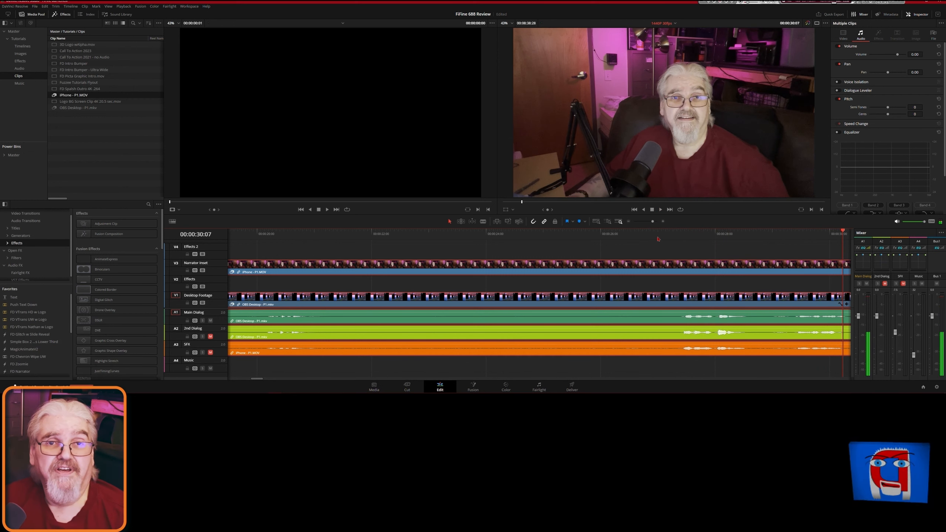
click(210, 336)
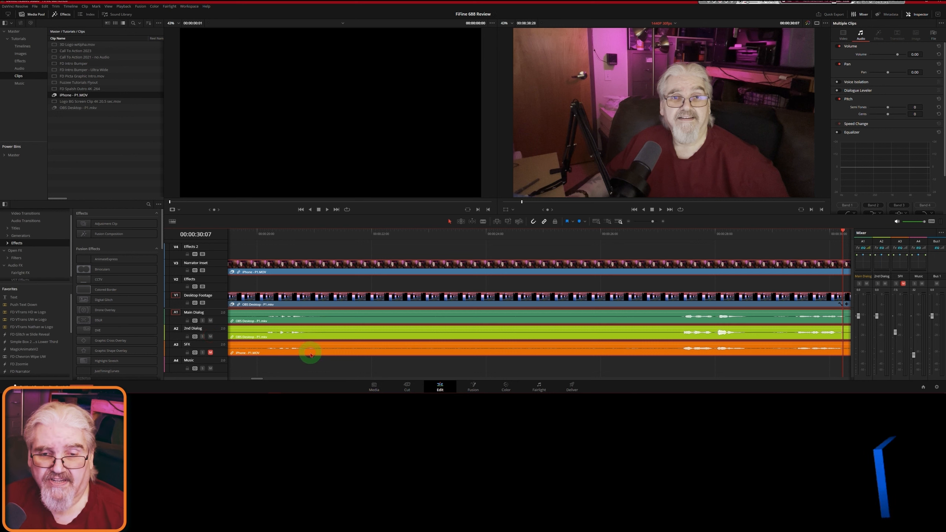
Delete only the iPhone audio clip from the SFX track on A3 and unmute the track
alt+click(310, 353)
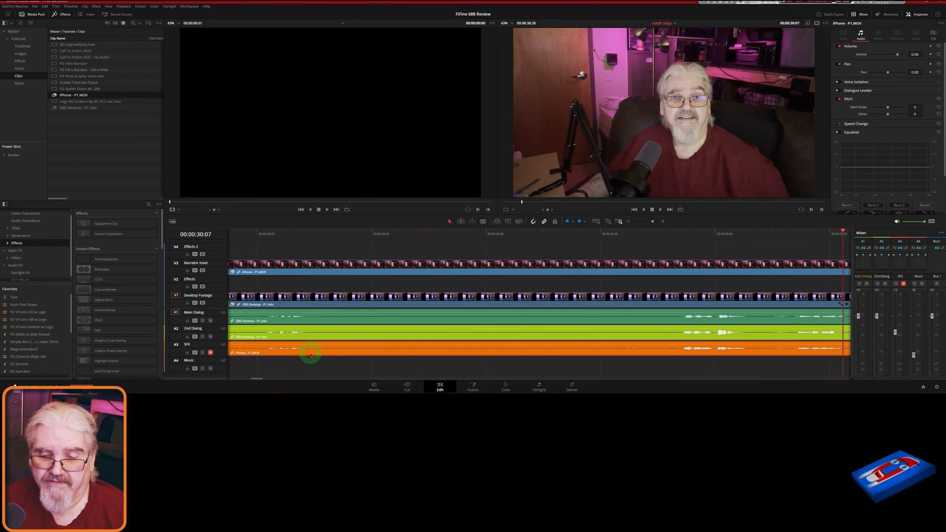
key(Delete)
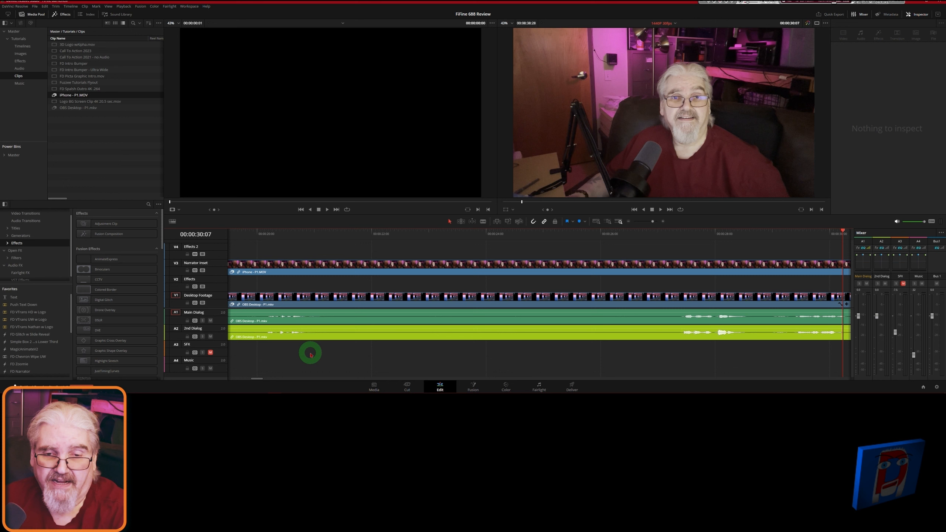
click(210, 352)
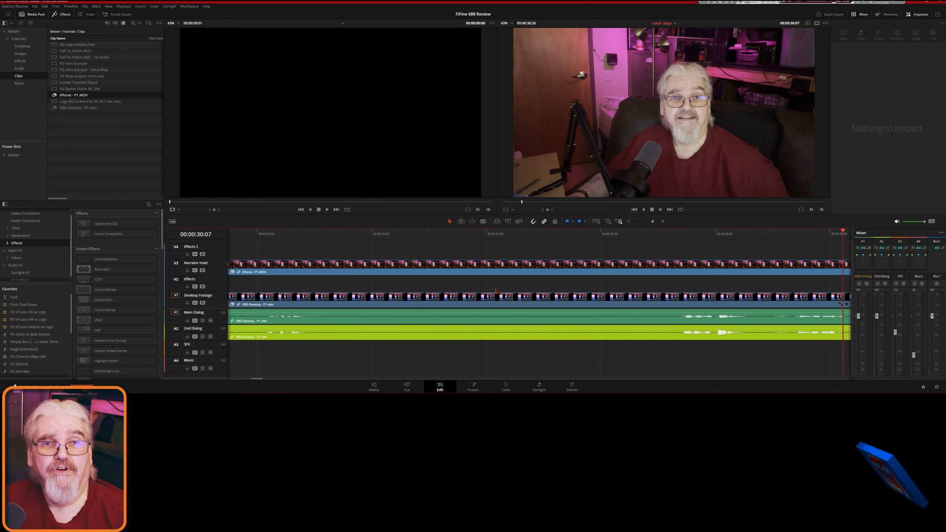
click(512, 299)
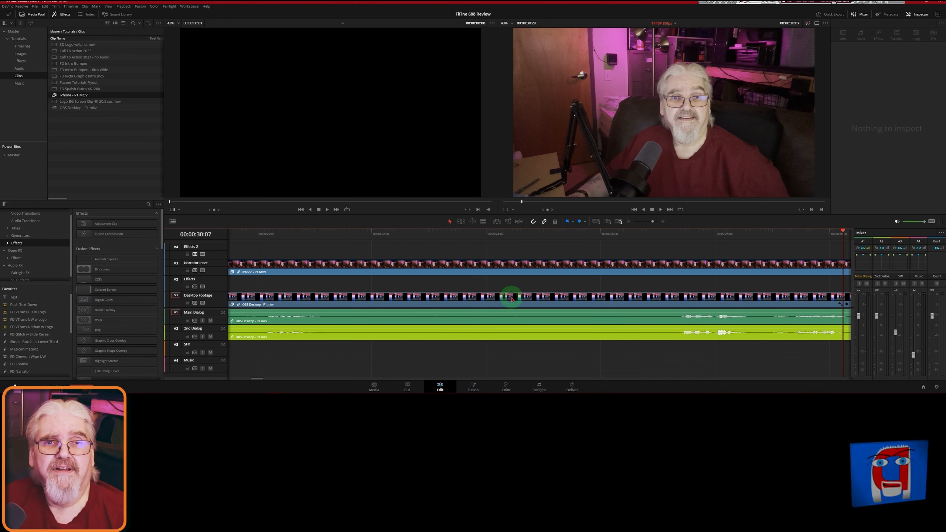